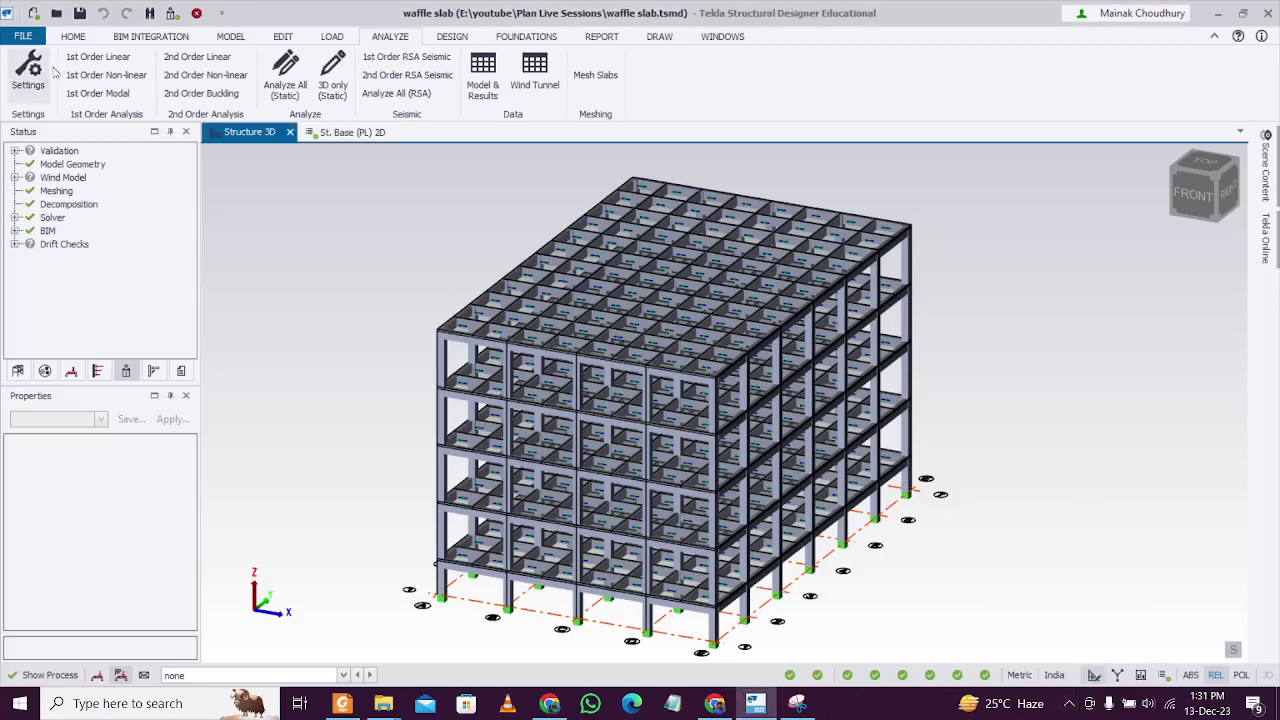
- Pan, zoom and orbit the waffle-slab building to a near-frontal view
left_click(73, 36)
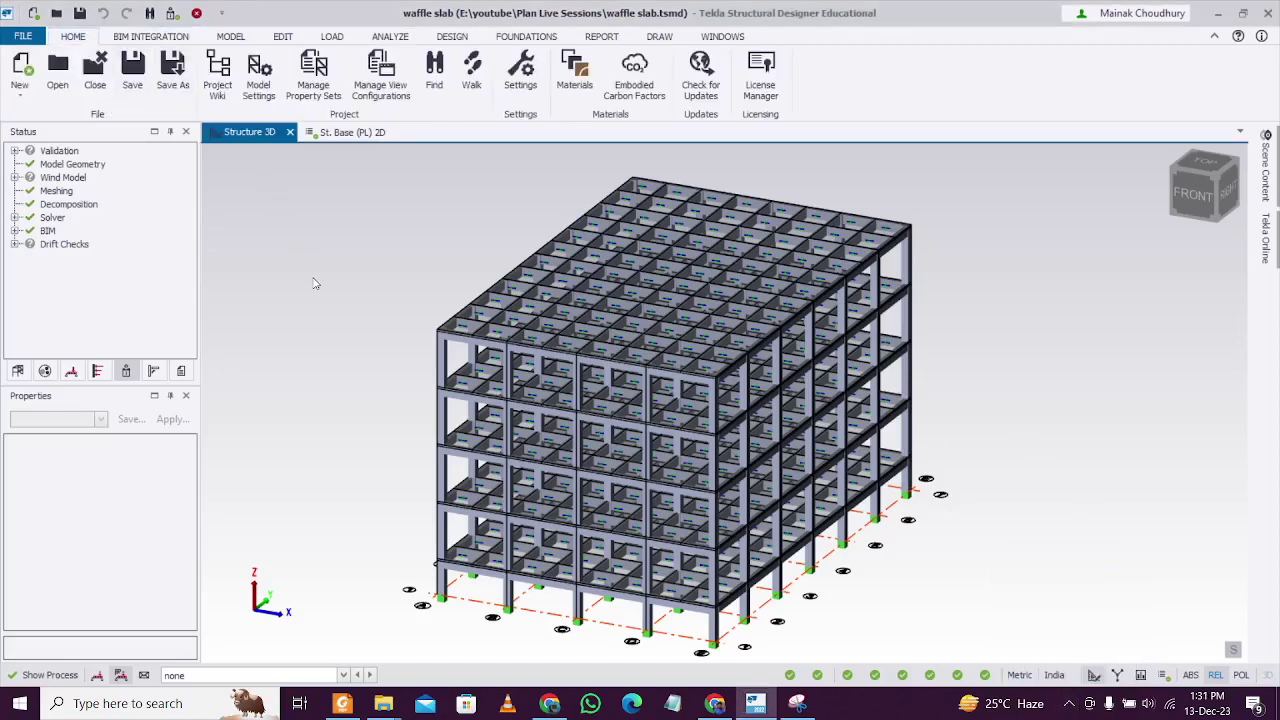
scroll(314, 283, "down", 2)
middle_click_drag(336, 298, 350, 312)
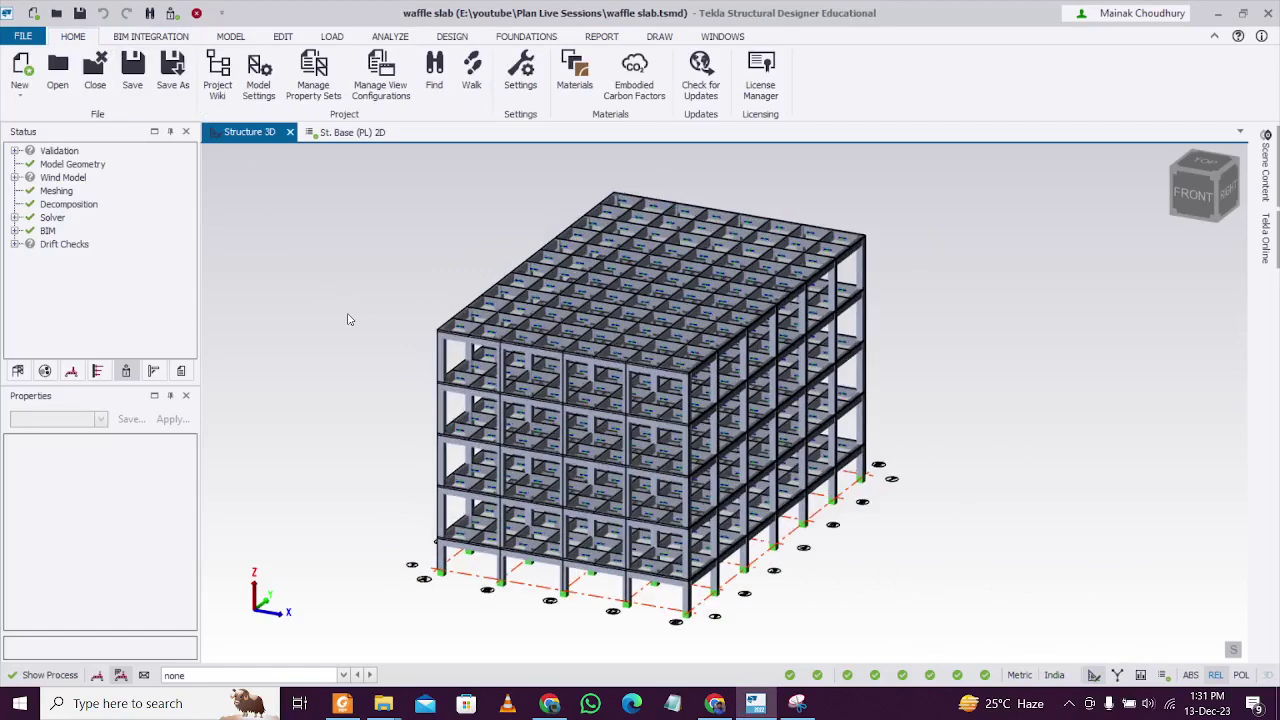
scroll(406, 311, "up", 1)
middle_click_drag(350, 320, 400, 334)
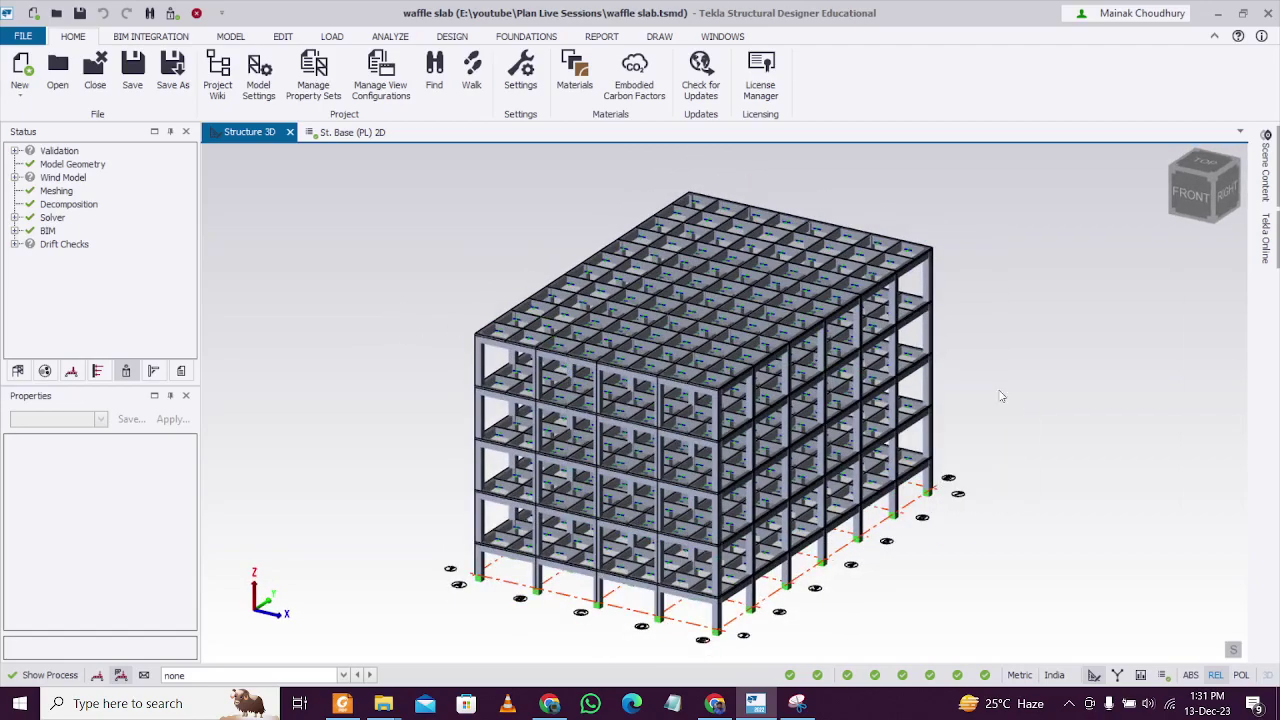
middle_click_drag(1022, 400, 1069, 397, "shift")
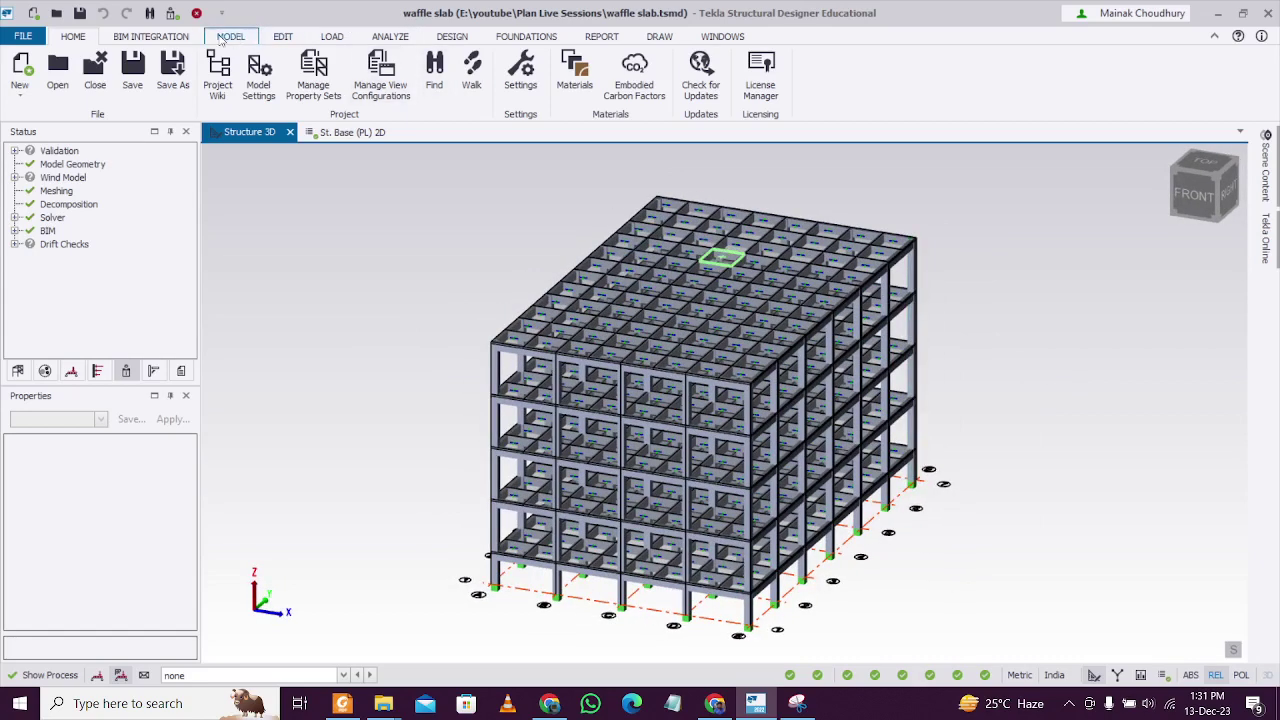
middle_click_drag(400, 140, 412, 252, "shift")
mouse_move(700, 299)
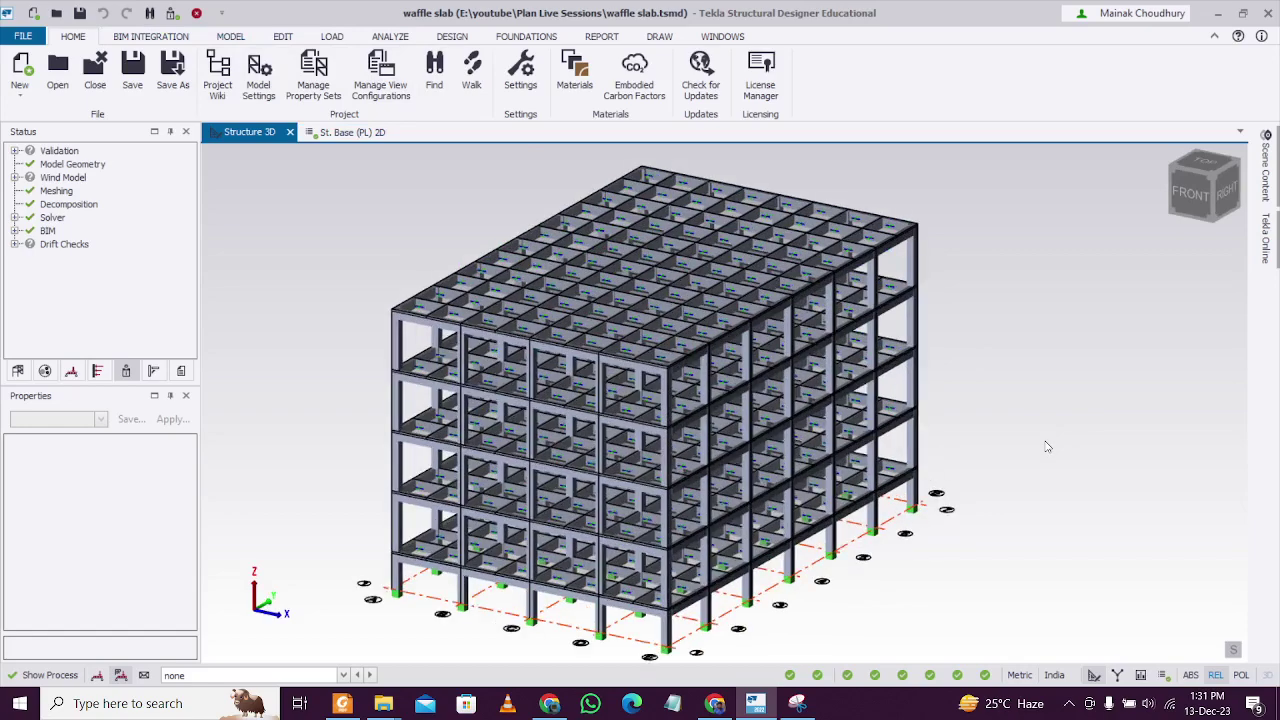
mouse_move(1049, 451)
middle_mouse_down("shift")
mouse_move(1040, 443)
mouse_move(1029, 466)
mouse_move(1034, 449)
mouse_move(1046, 483)
mouse_move(1047, 456)
middle_mouse_up("shift")
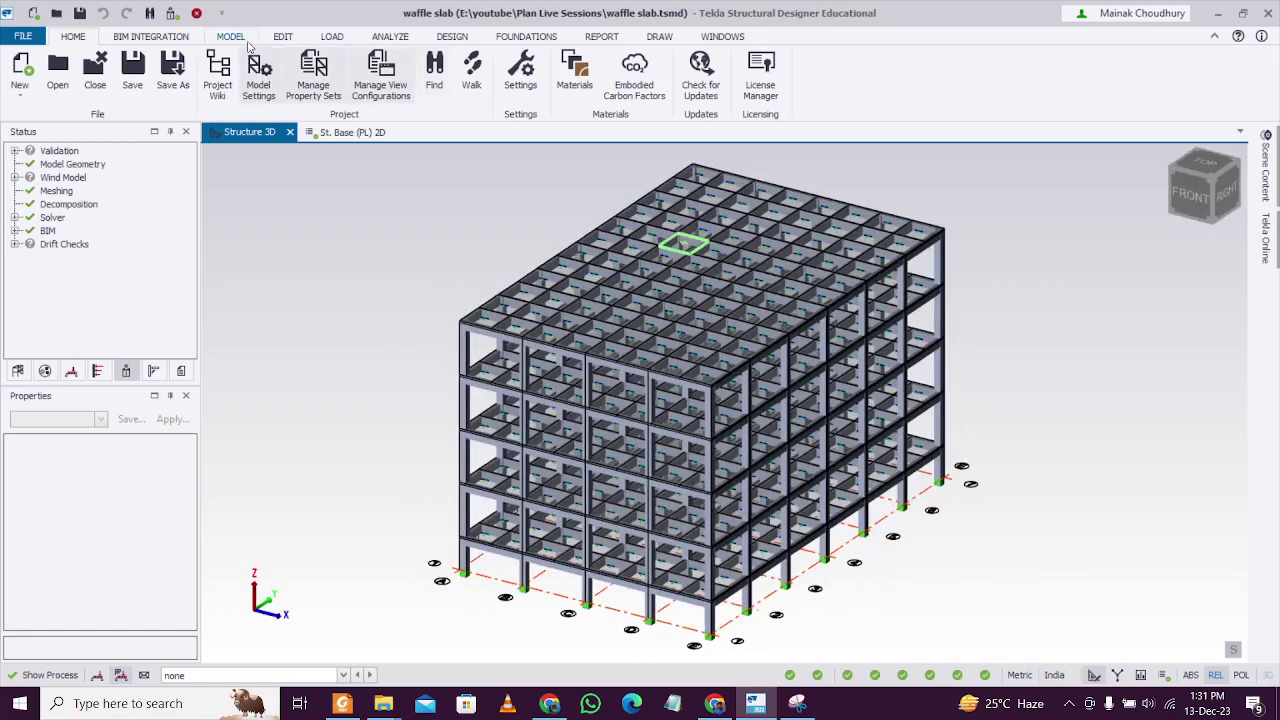
- Move from the DESIGN ribbon to the ANALYZE ribbon, orbiting the model slightly
left_click(452, 36)
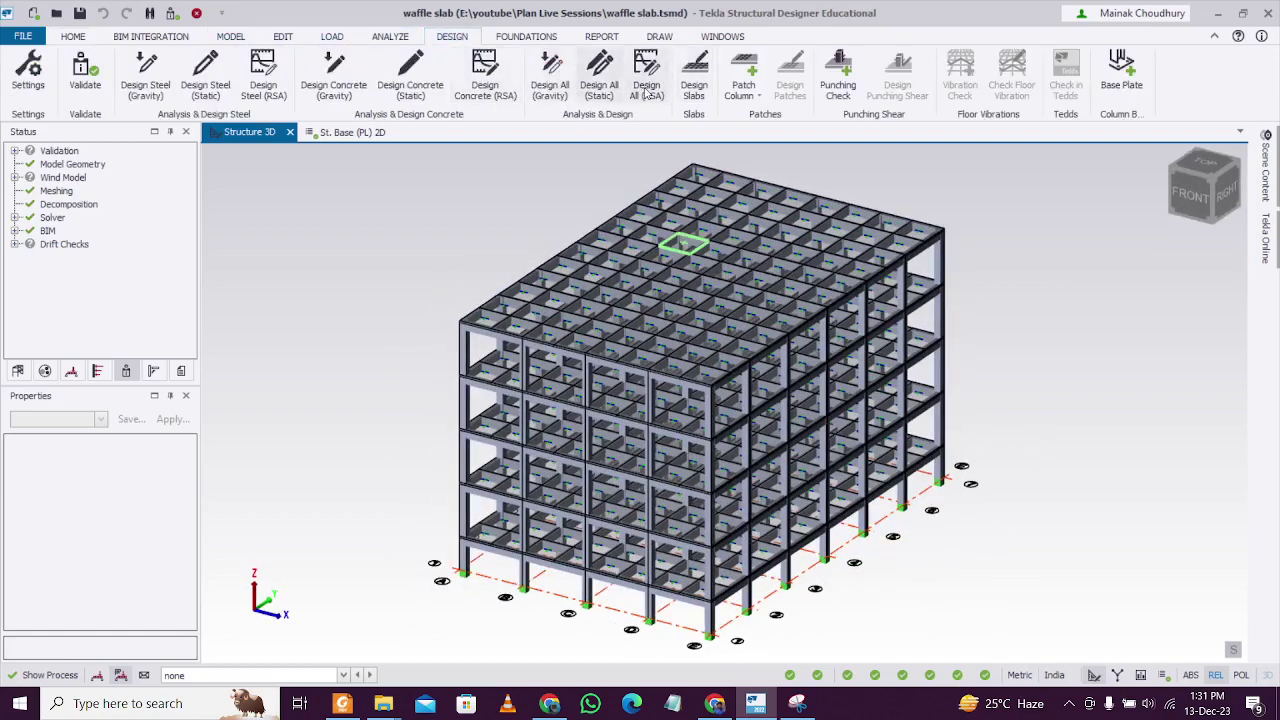
middle_click_drag(995, 352, 1014, 329, "shift")
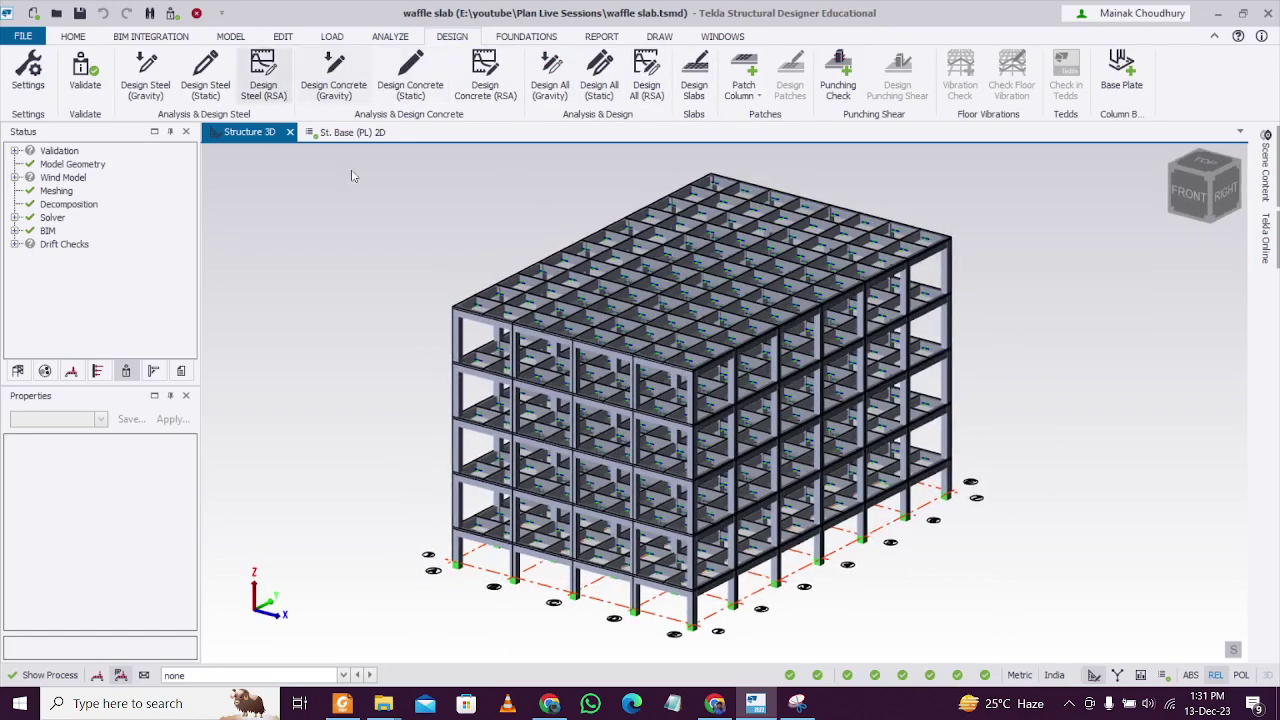
left_click(390, 36)
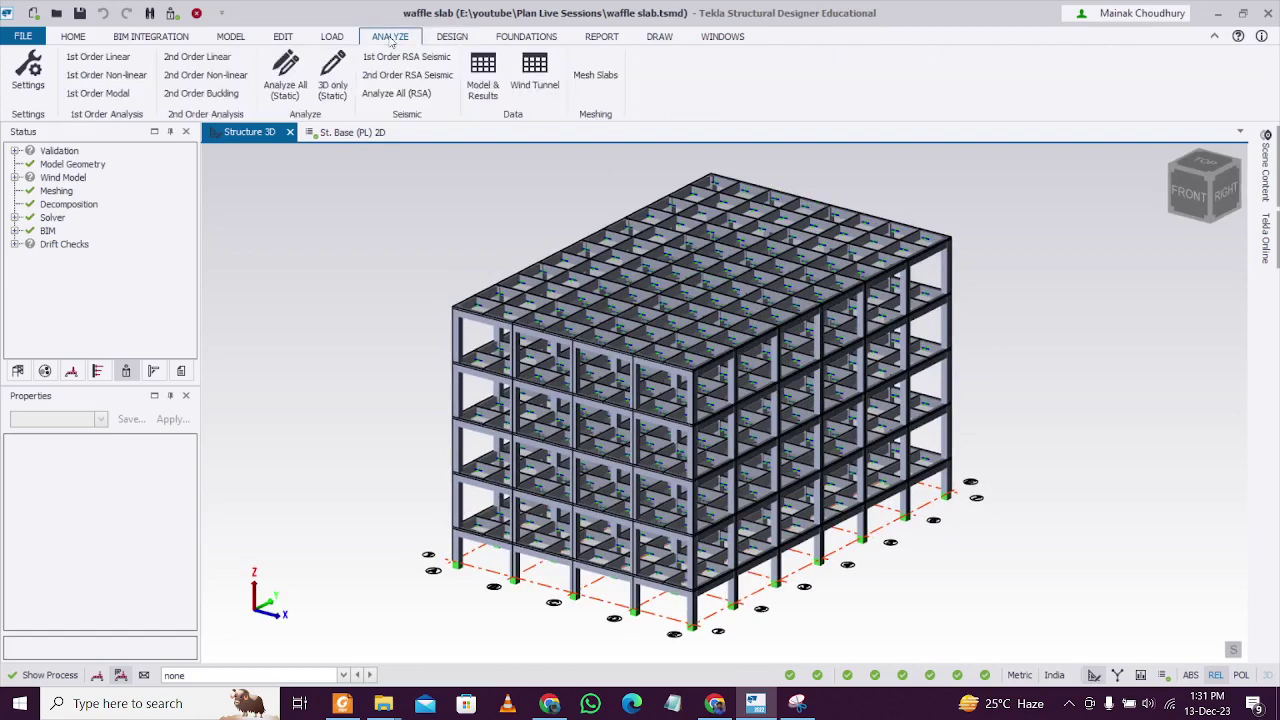
- Open the Solver Model Data tables, then run 1st Order Modal and Analyze All (RSA)
left_click(485, 80)
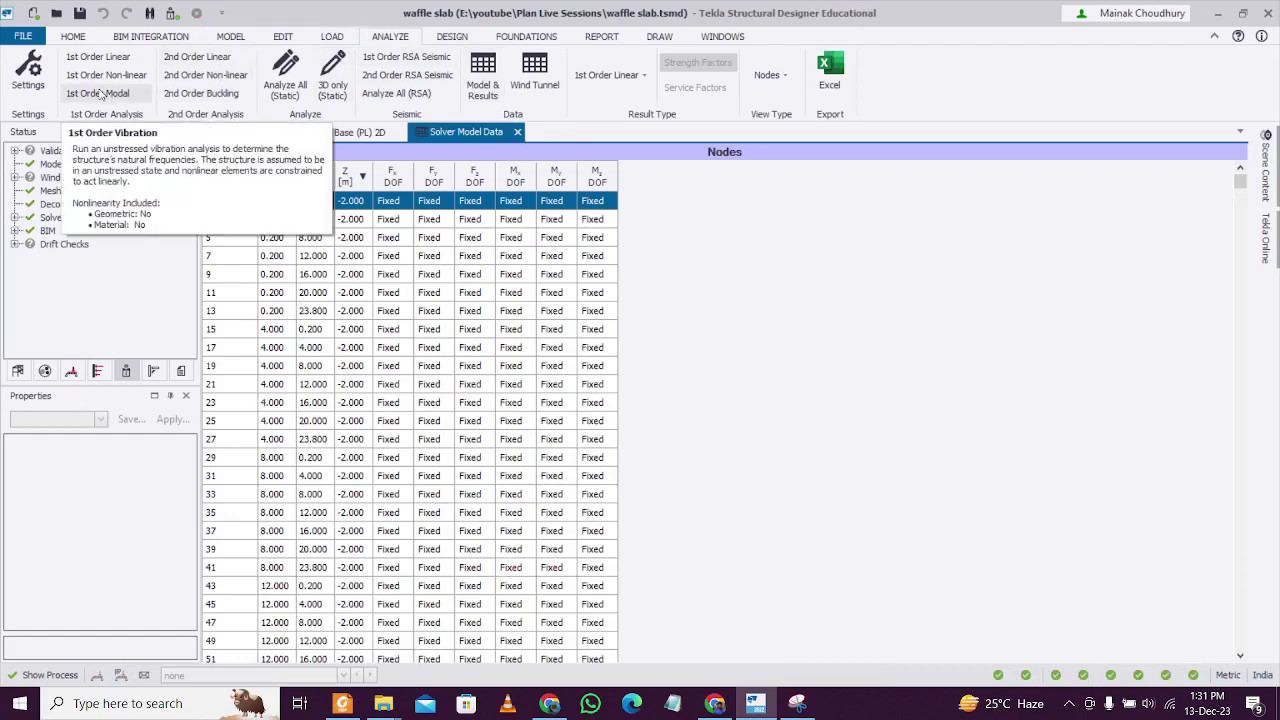
left_click(100, 93)
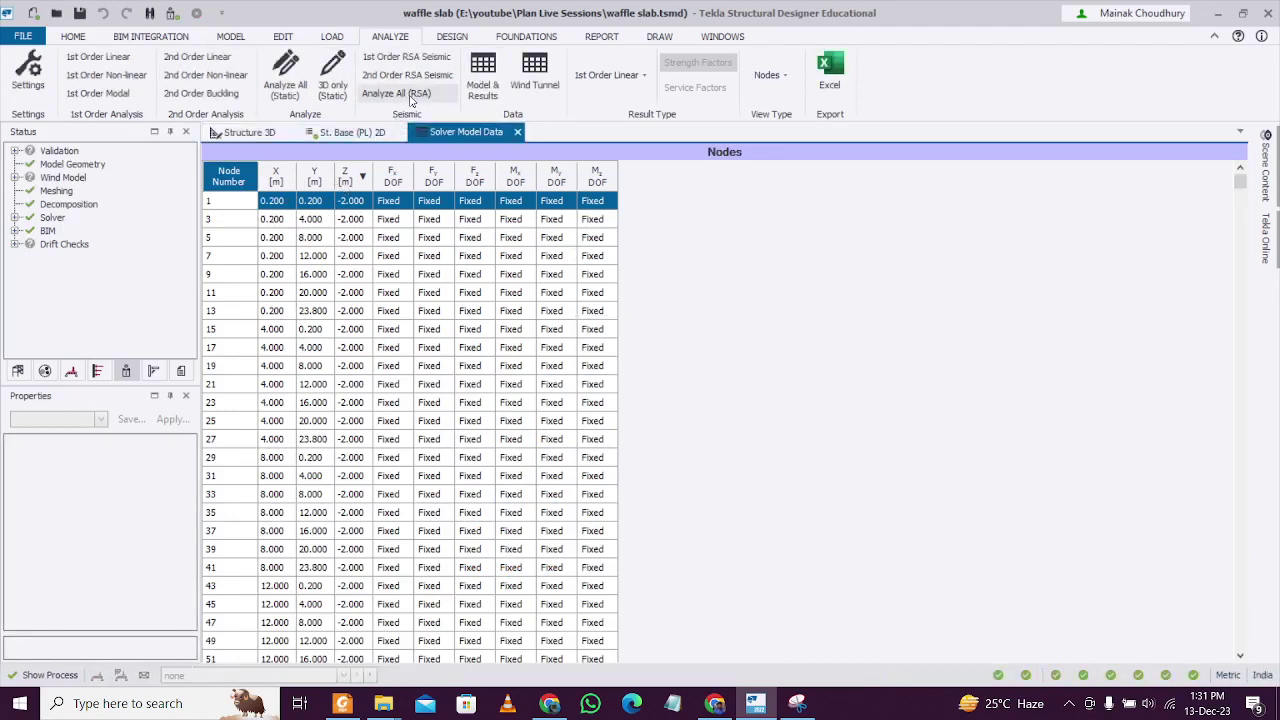
left_click(410, 95)
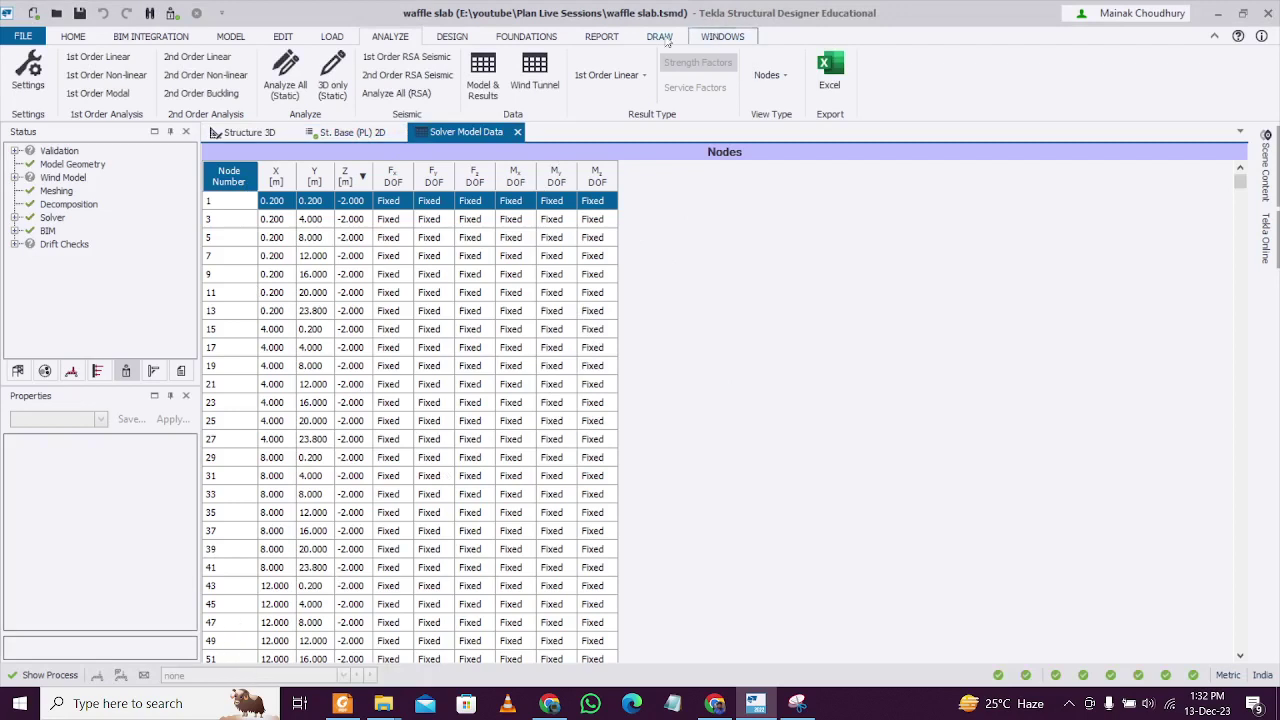
- Show 1st Order RSA Seismic Modal Frequencies results for the Effective Seismic Weight case
left_click(642, 75)
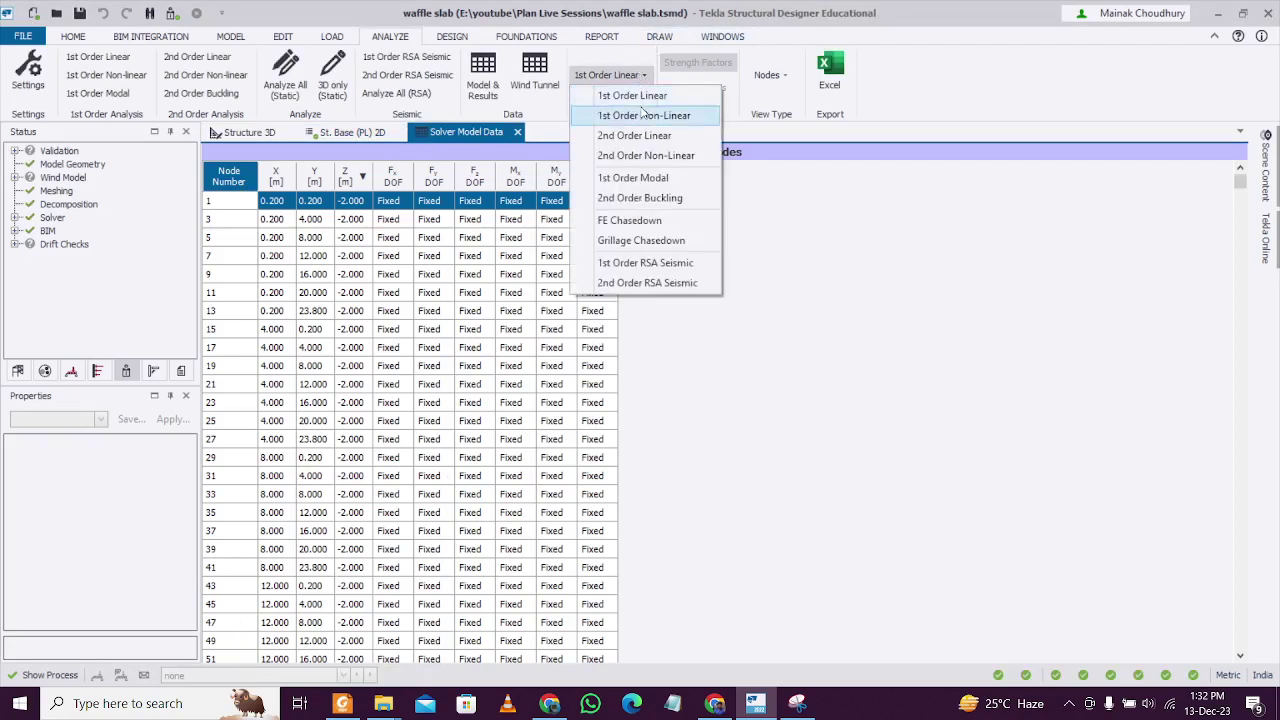
left_click(678, 270)
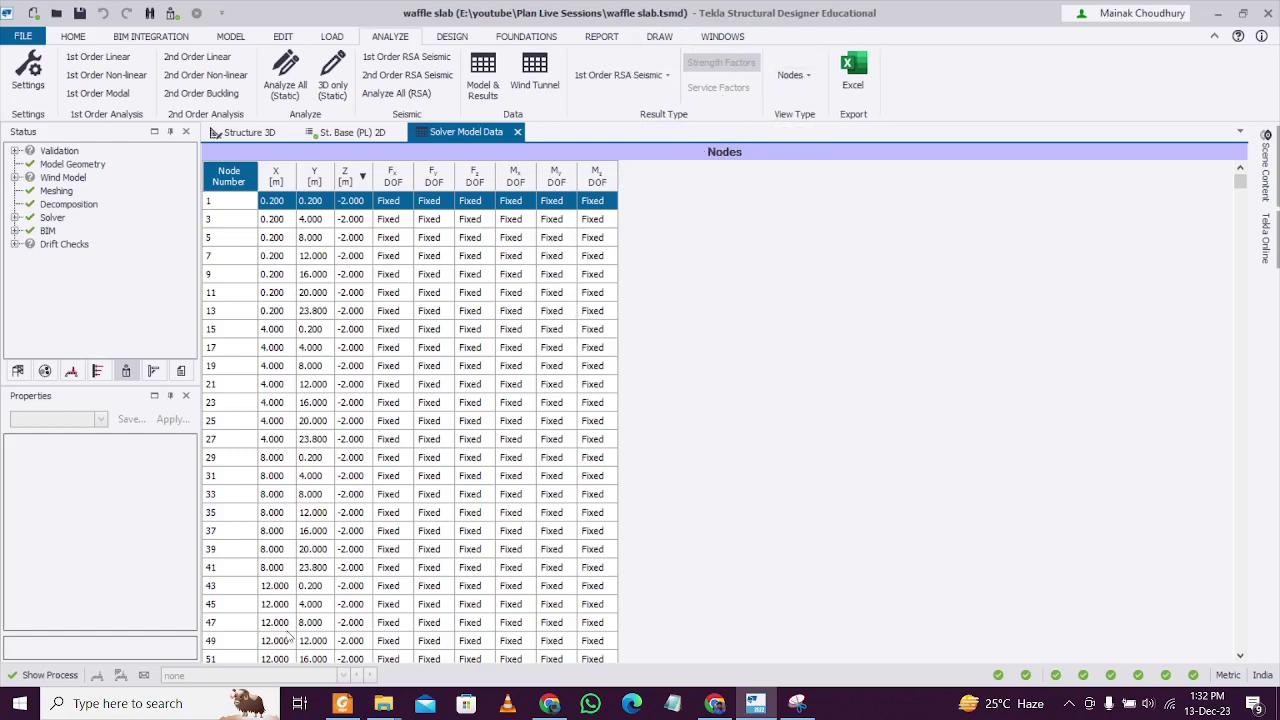
left_click(792, 76)
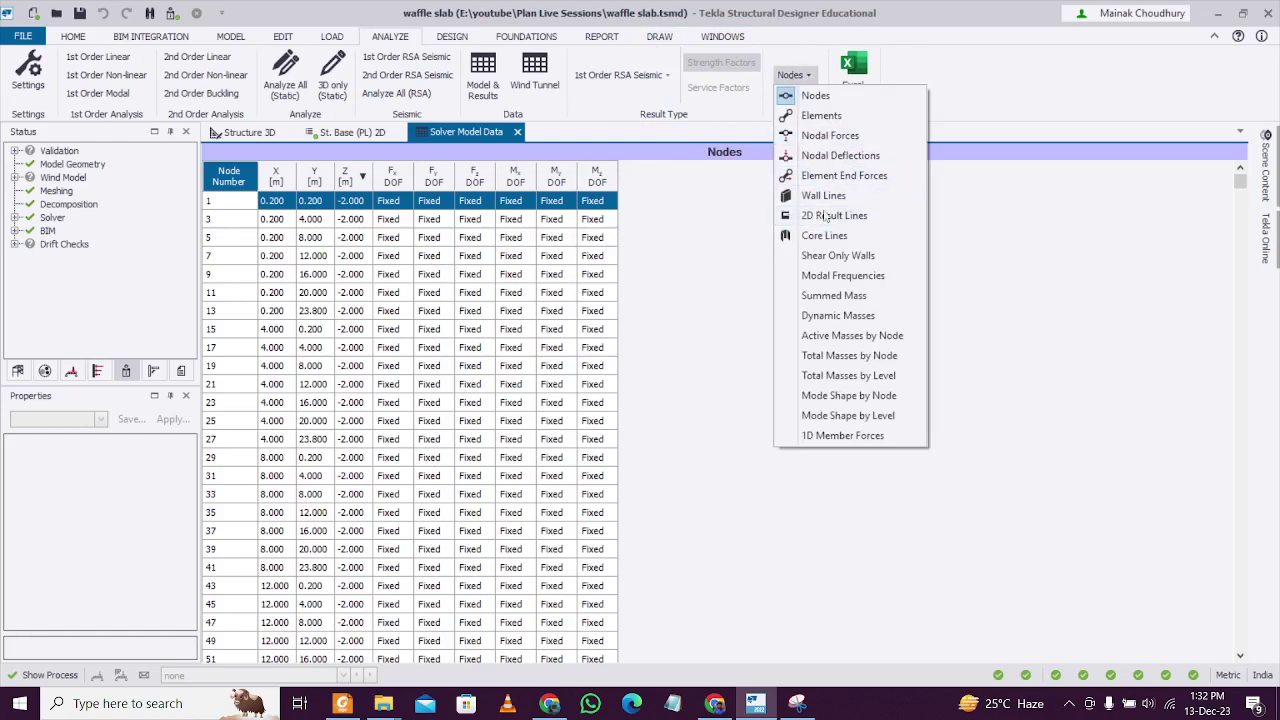
left_click(843, 276)
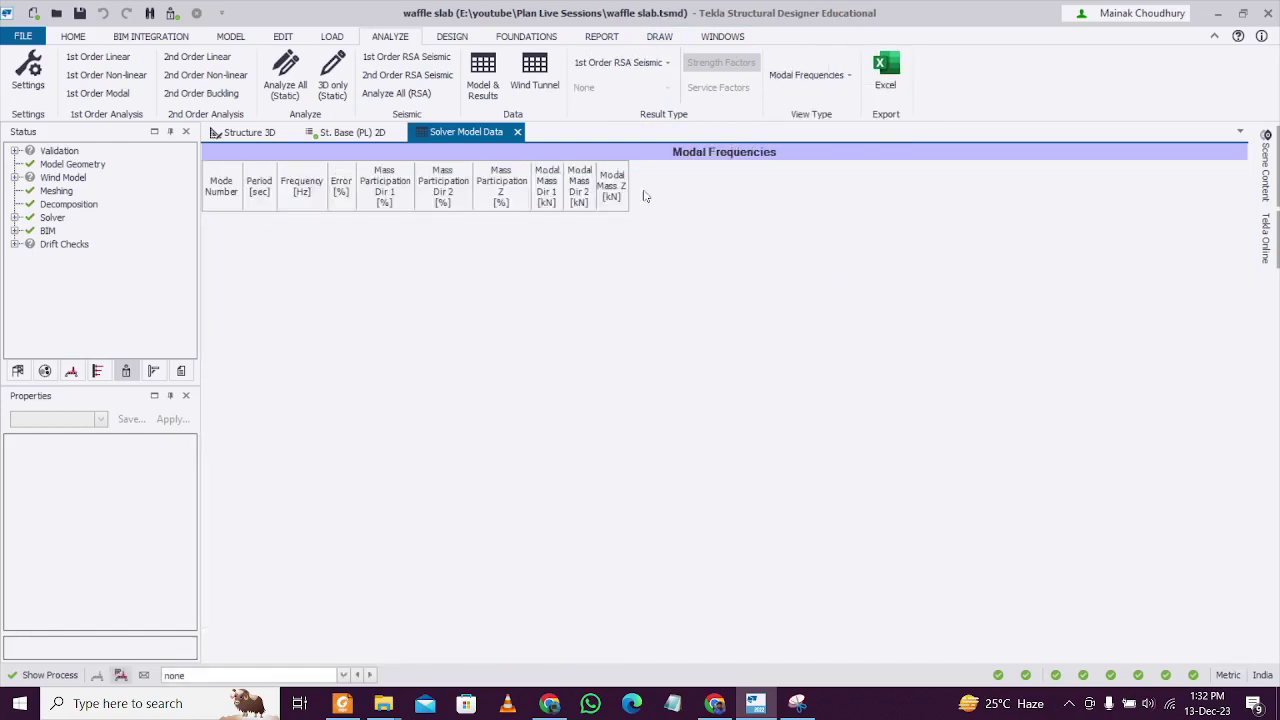
left_click(343, 675)
left_click(338, 650)
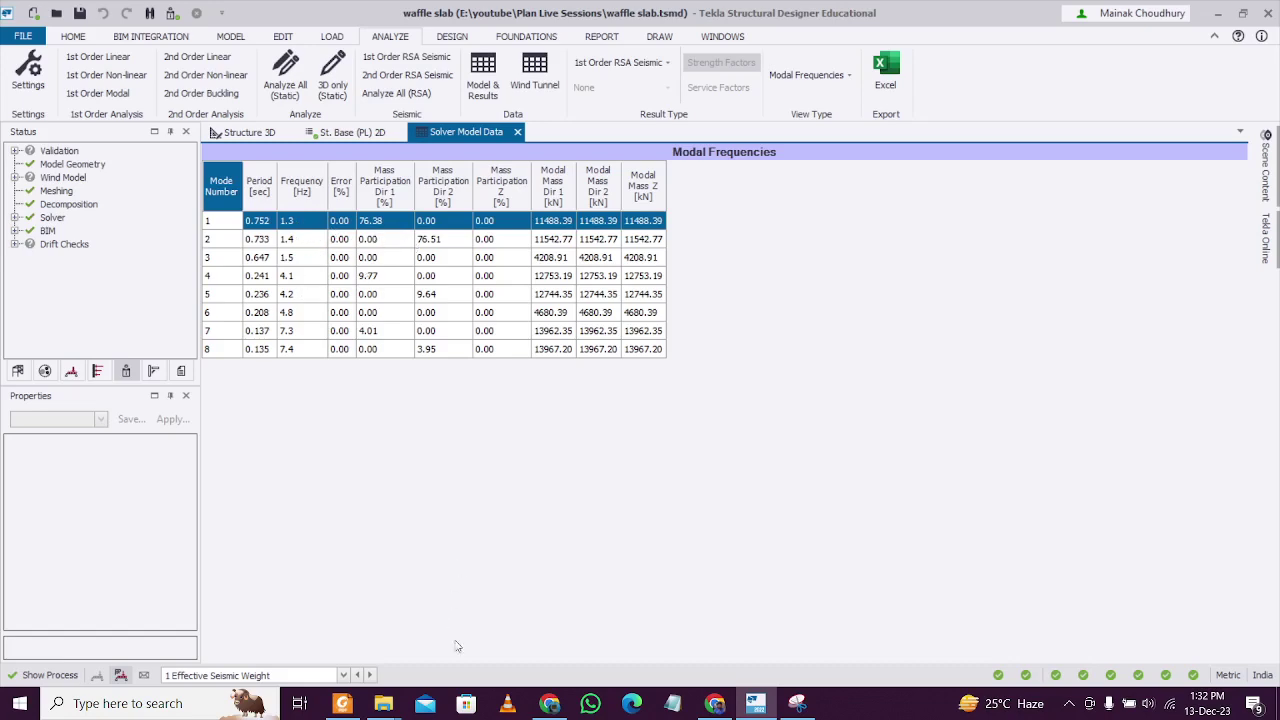
- In the IS 1893 PDF, go to page 19
left_click(342, 703)
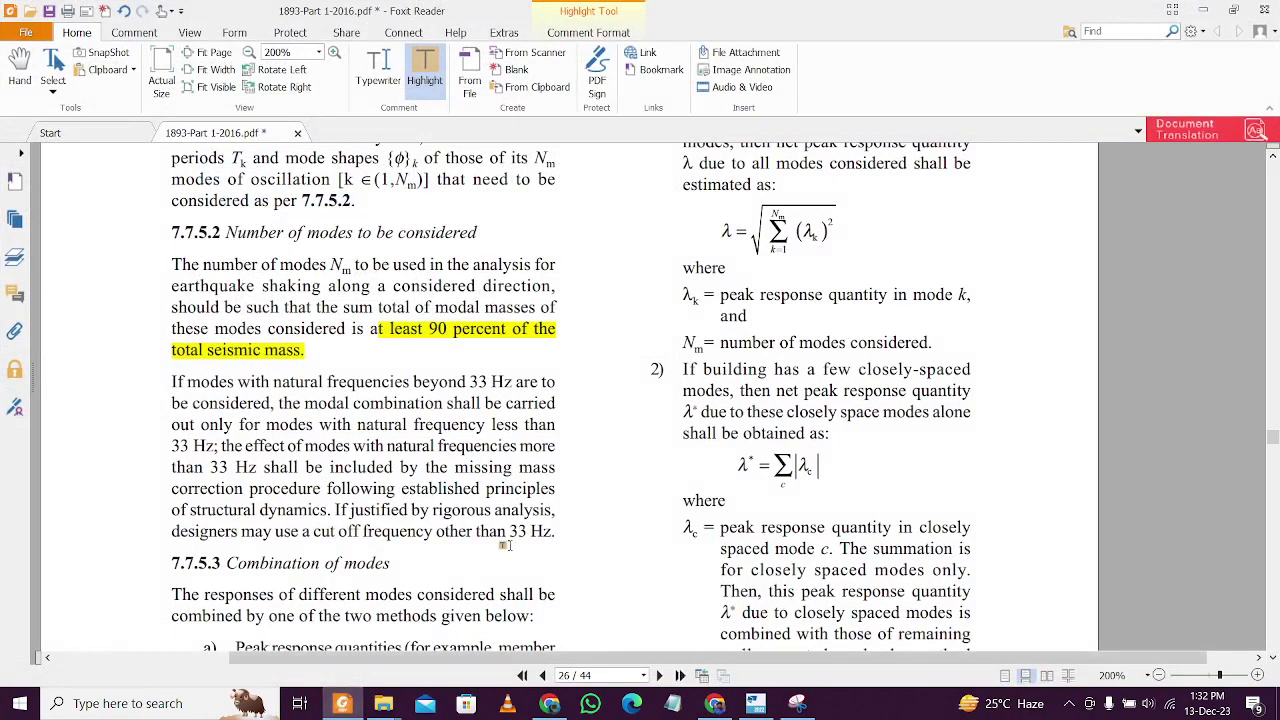
left_click(612, 675)
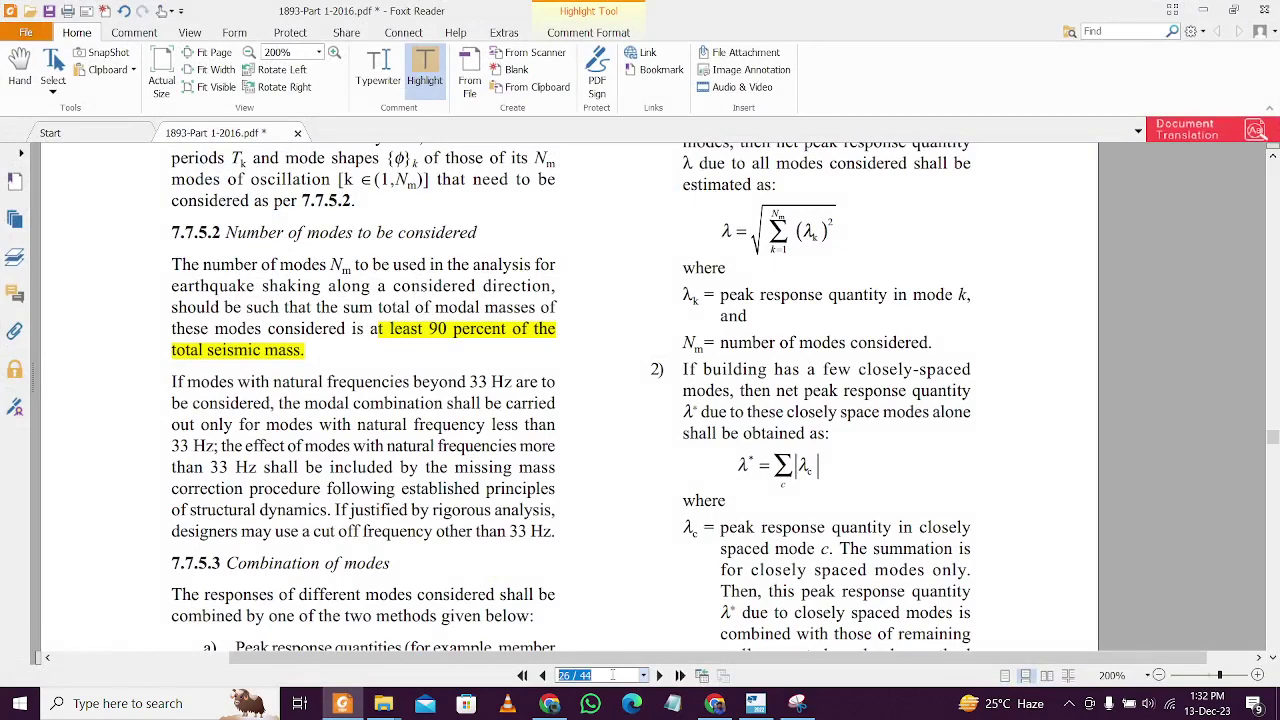
type("19")
key("Return")
- Highlight the 65 percent mass-participation clause to its end, then return to Tekla
scroll(585, 556, "down", 10)
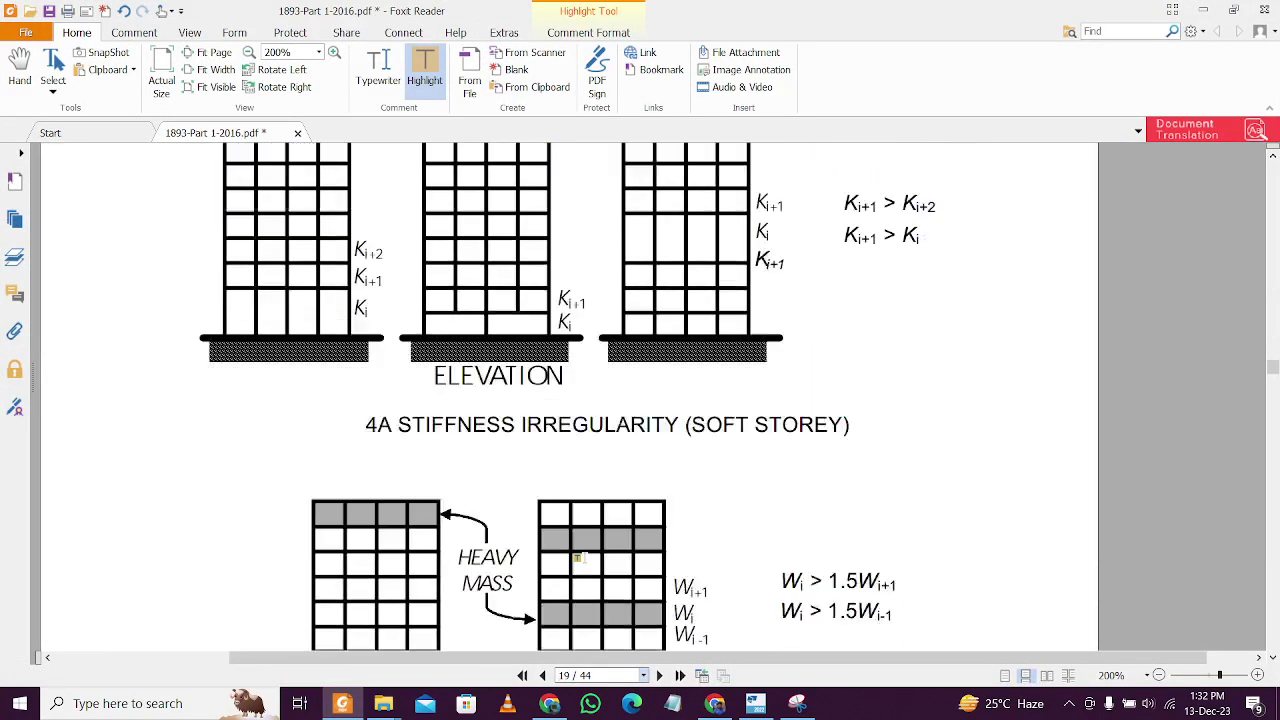
scroll(560, 578, "up", 10)
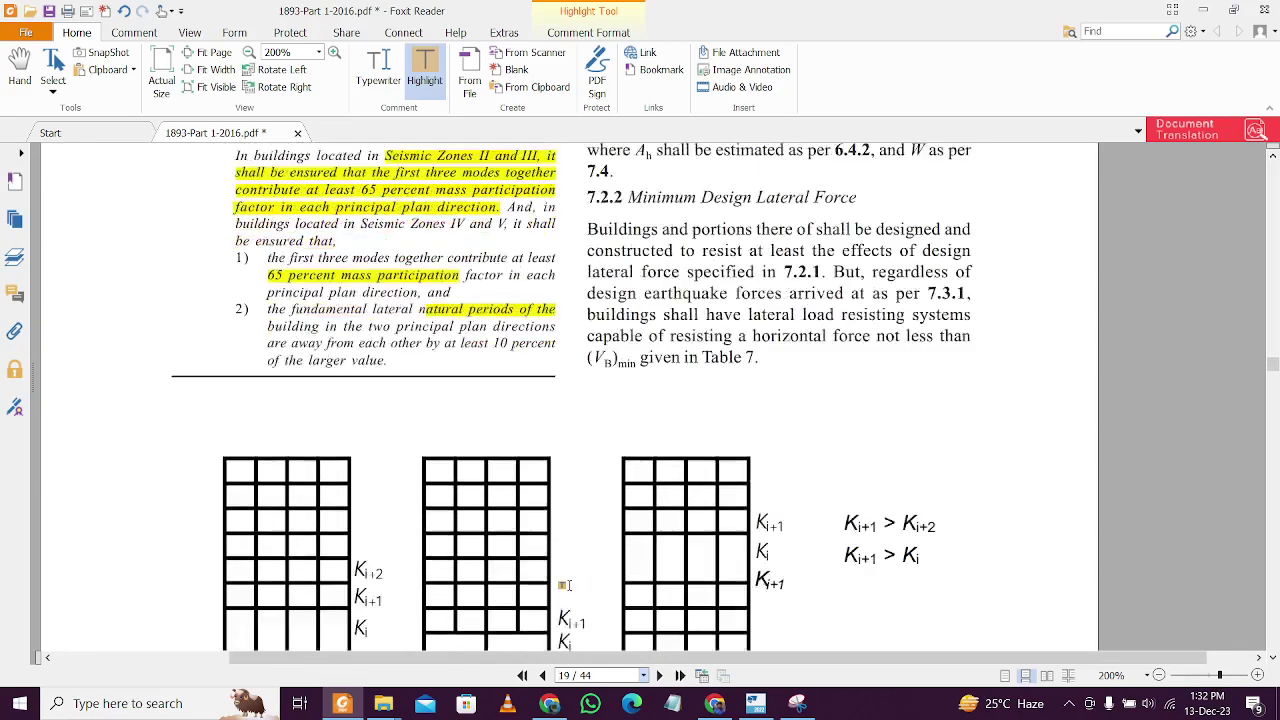
scroll(513, 537, "up", 1)
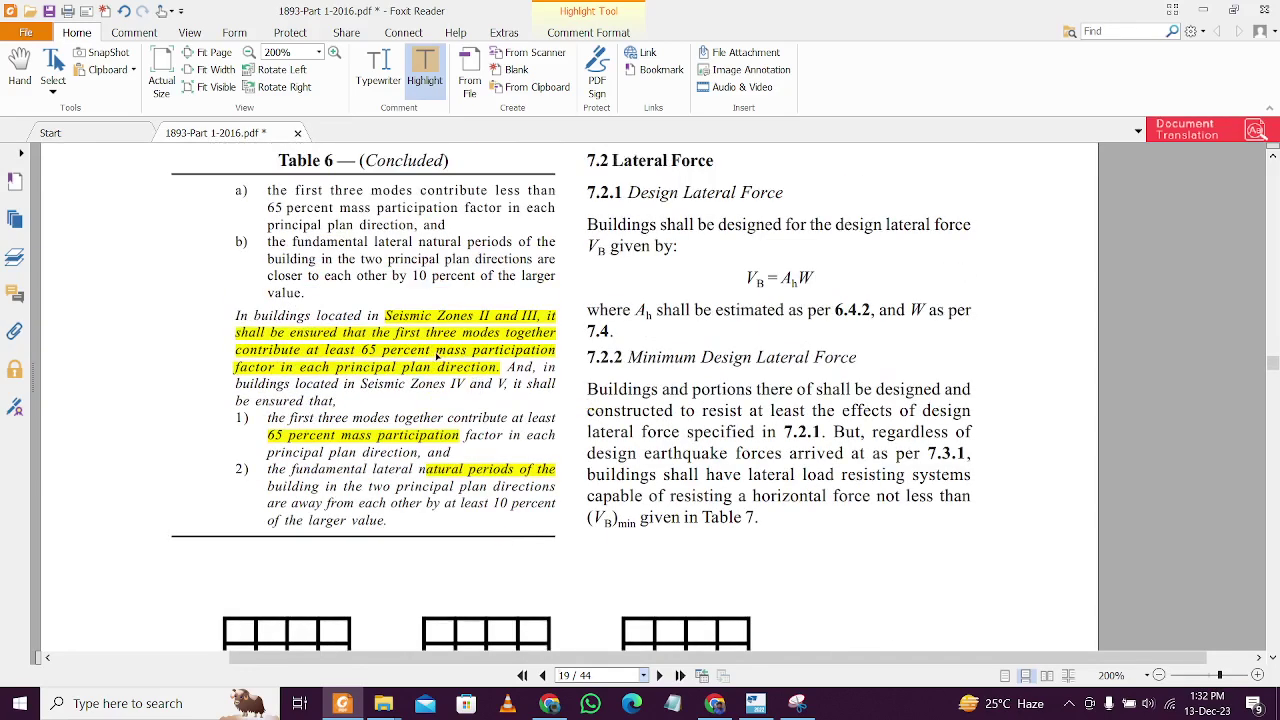
scroll(438, 367, "up", 1)
scroll(438, 365, "down", 1)
left_click_drag(498, 367, 512, 366)
left_click(755, 703)
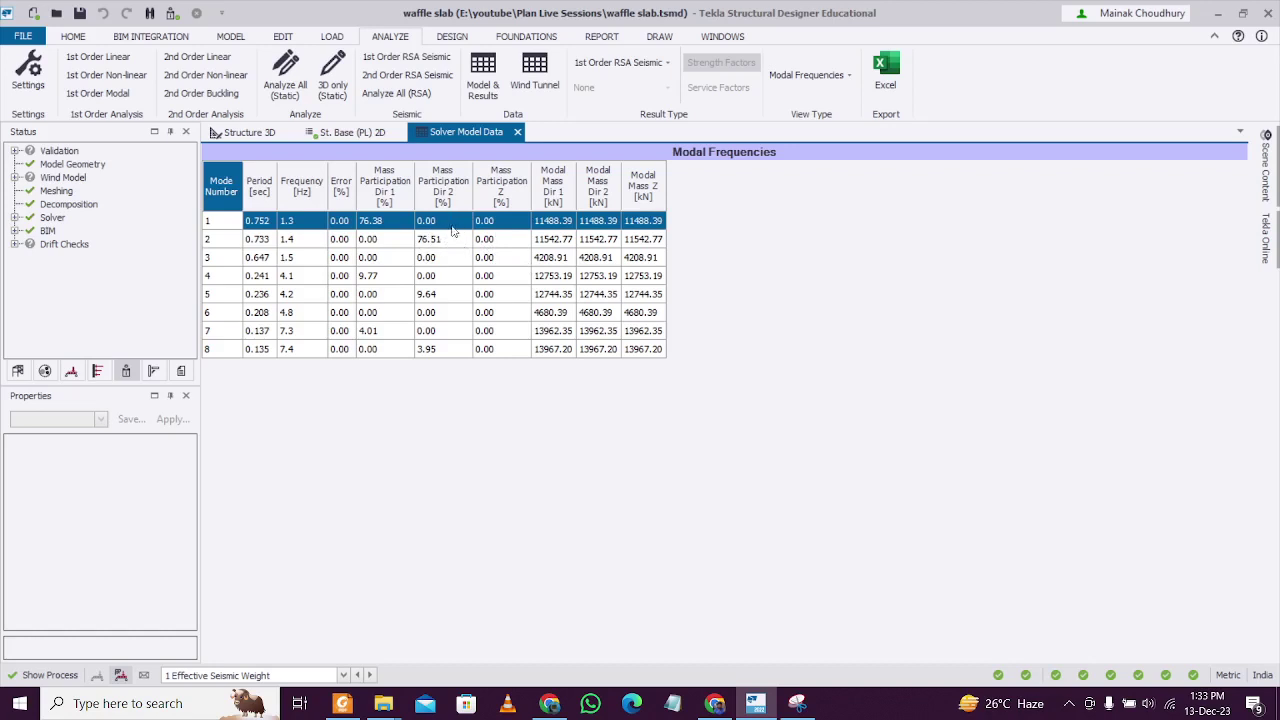
- Switch the results view type to the Summed Mass table
left_click(808, 75)
left_click(810, 296)
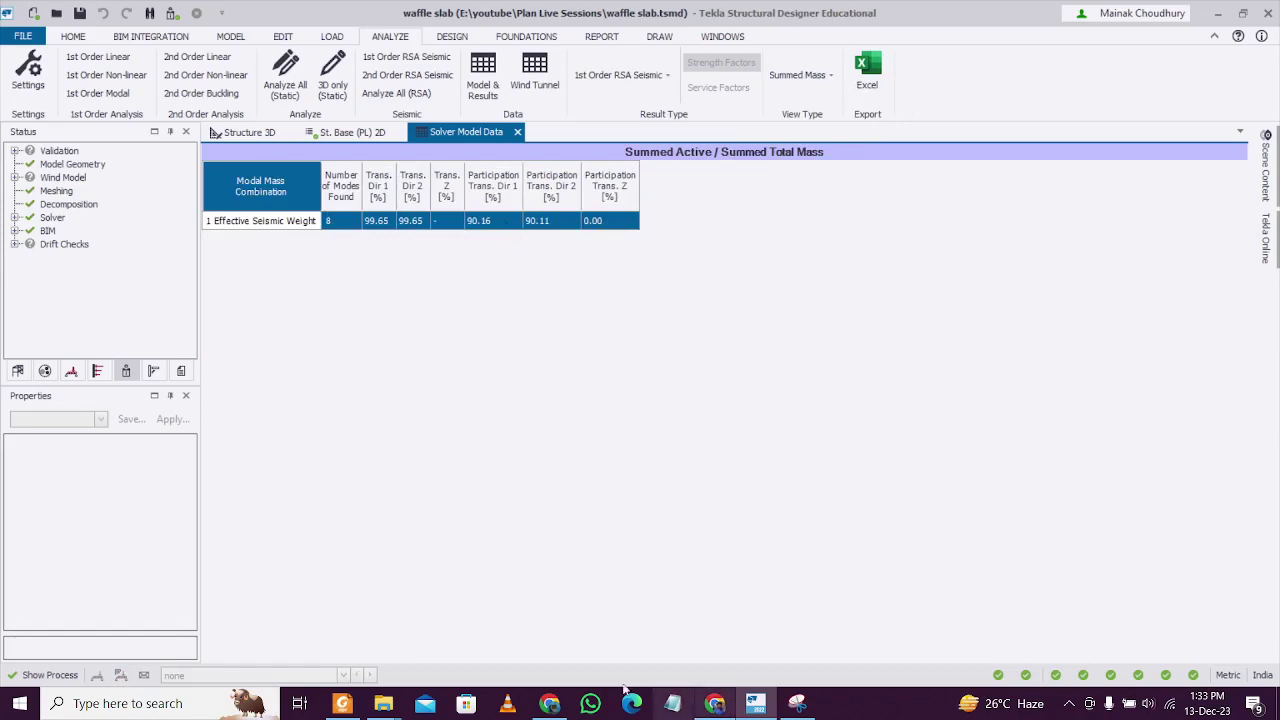
- In the IS 1893 PDF, go to page 26
left_click(342, 703)
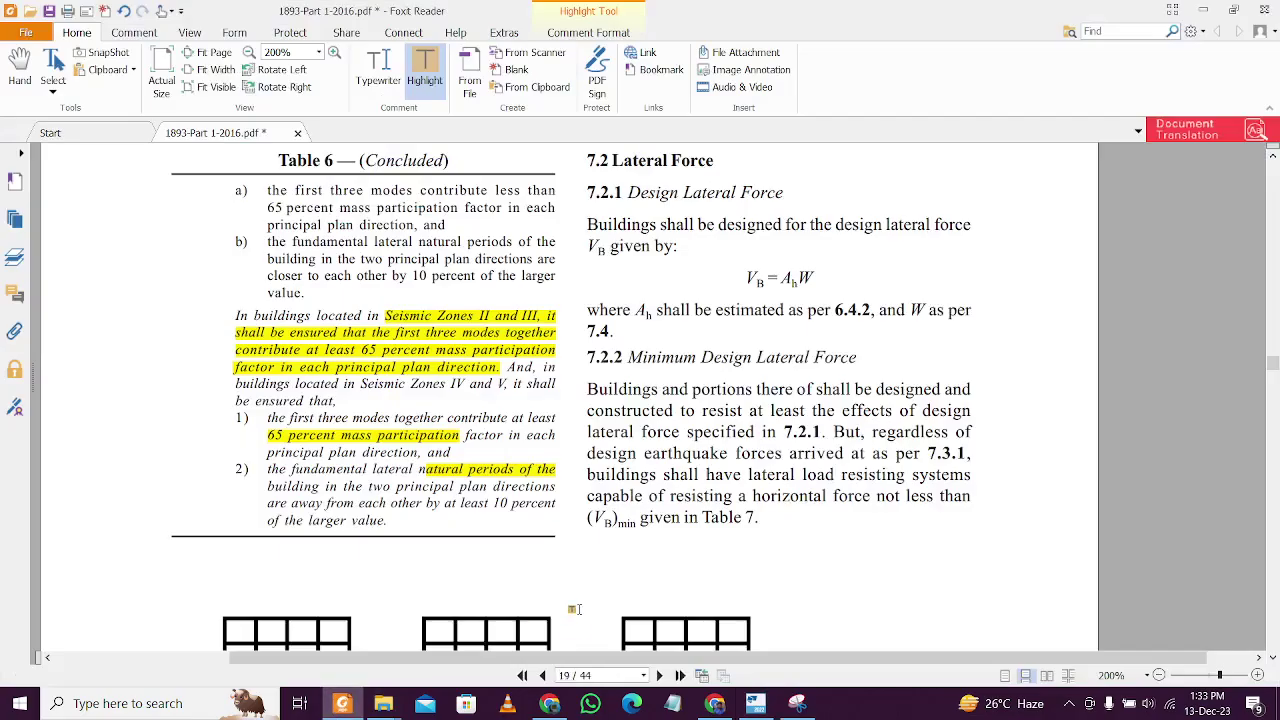
left_click(590, 675)
type("26")
key("Return")
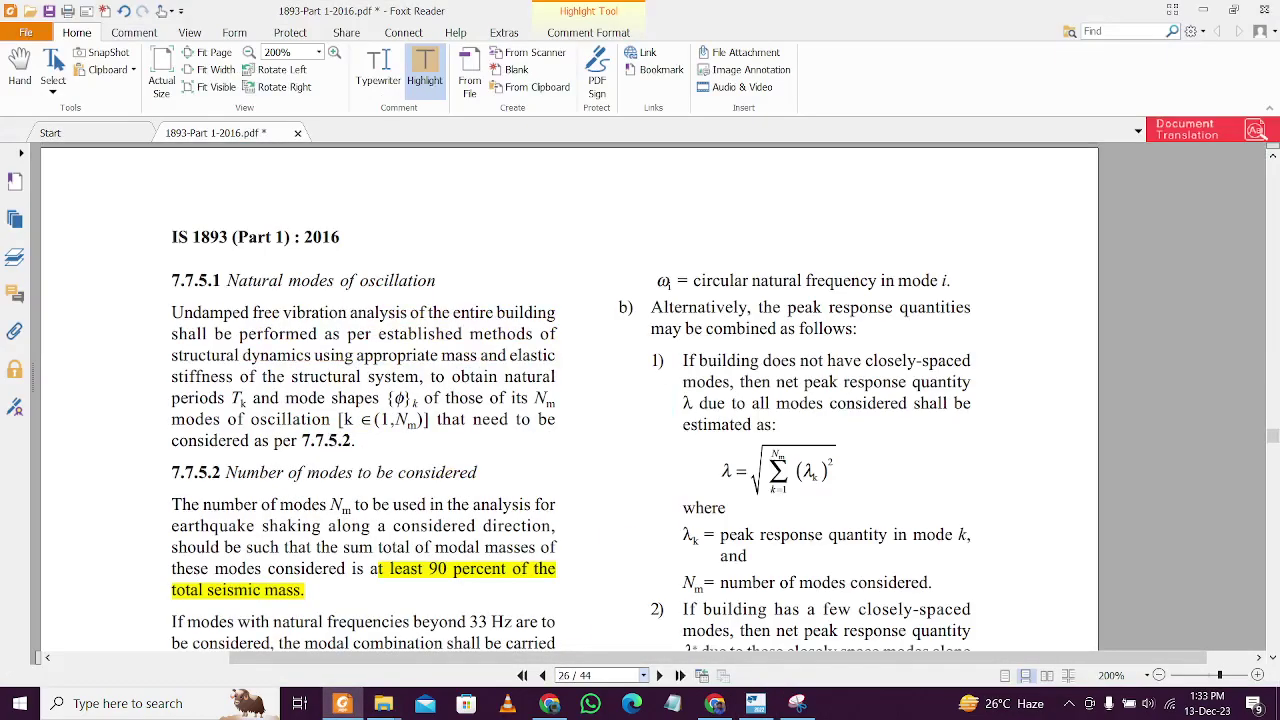
- Scroll down to clause 7.7.5.2's 90 percent modal-mass requirement, then minimize Foxit Reader
scroll(548, 567, "down", 1)
scroll(172, 330, "down", 4)
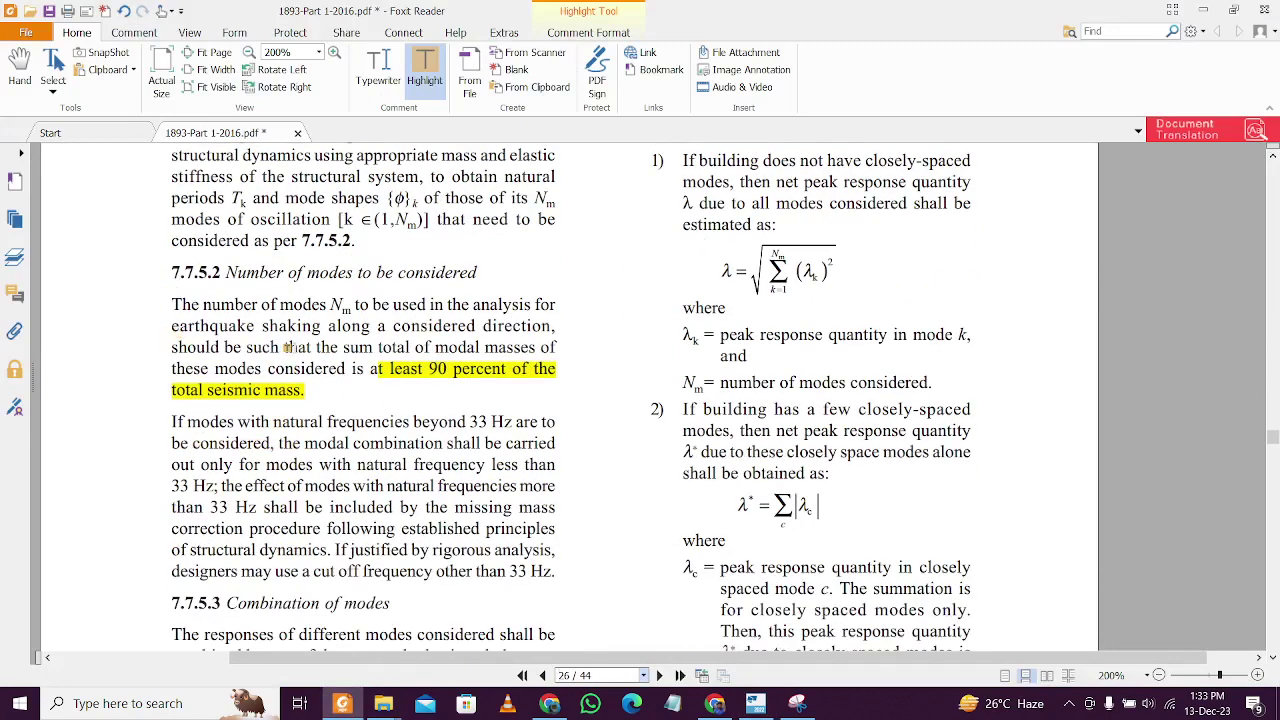
scroll(292, 301, "down", 1)
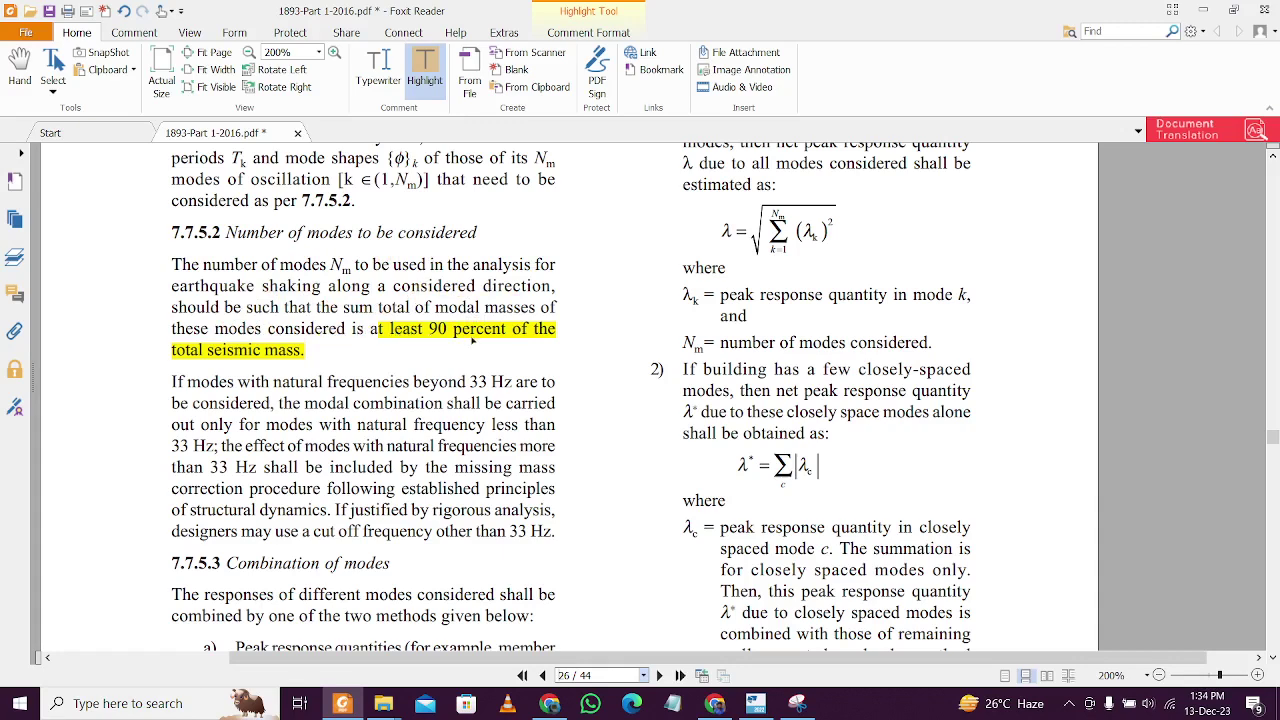
left_click(1203, 9)
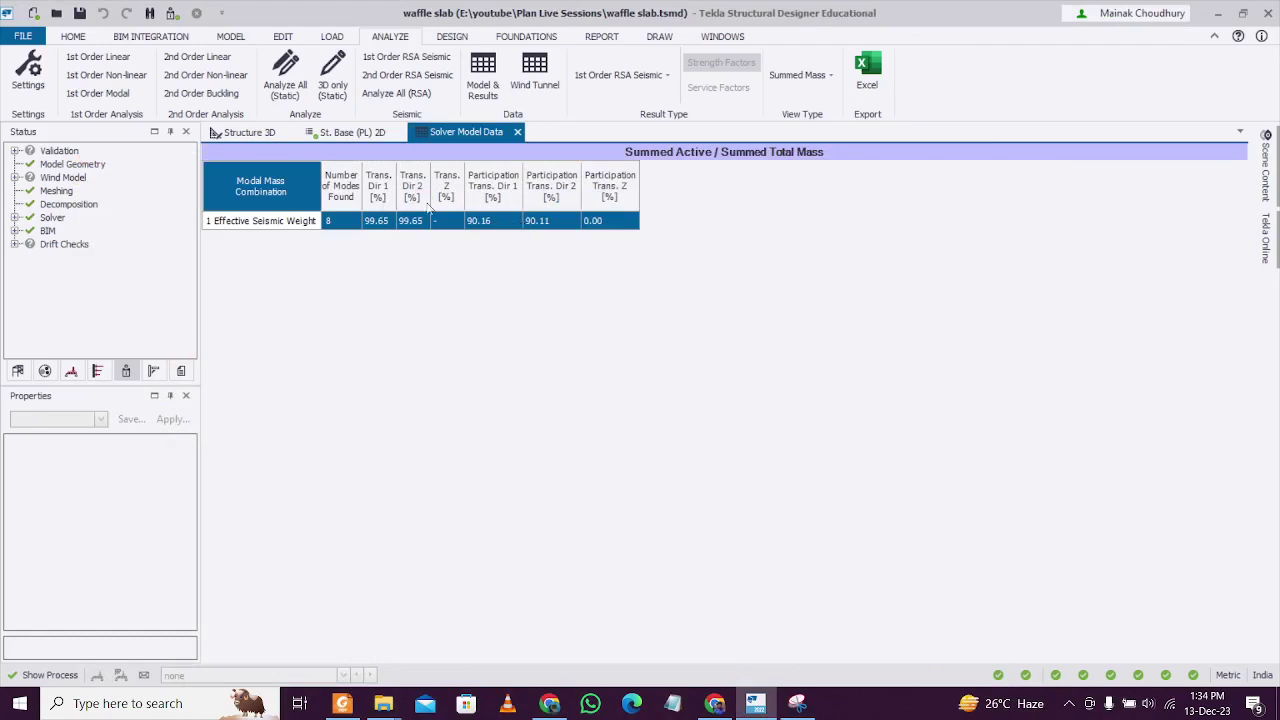
left_click(798, 75)
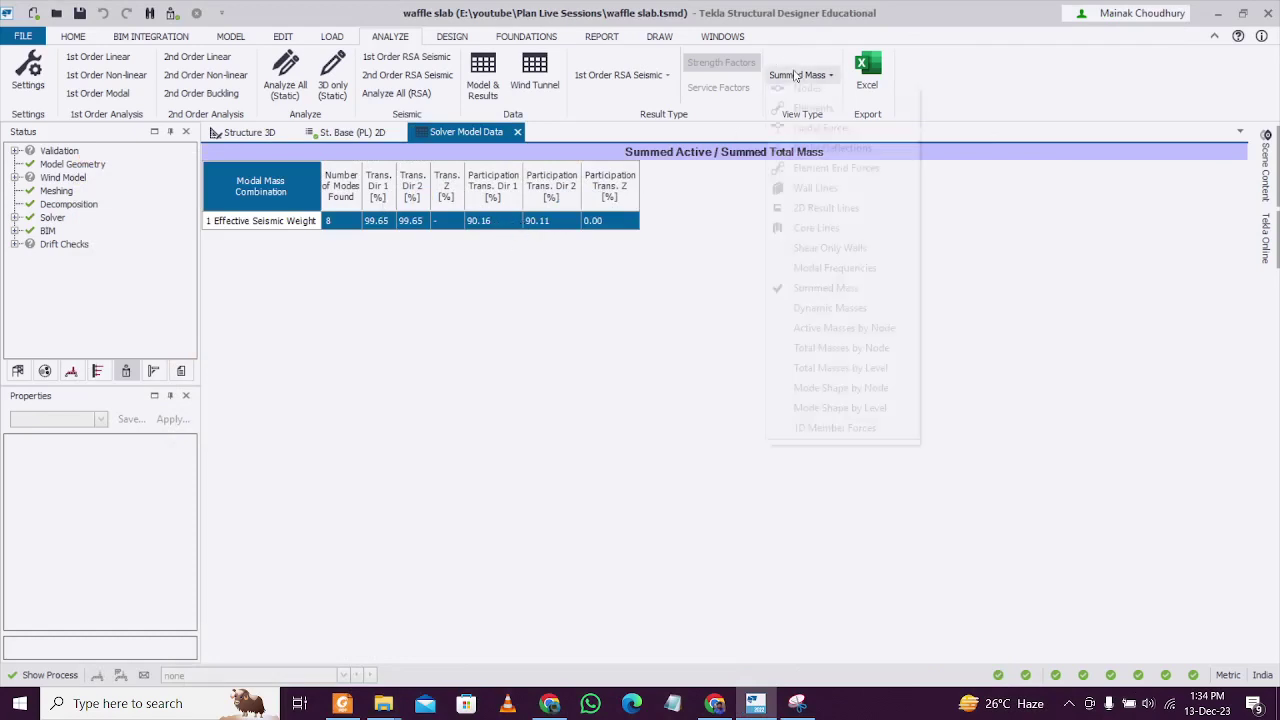
left_click(811, 317)
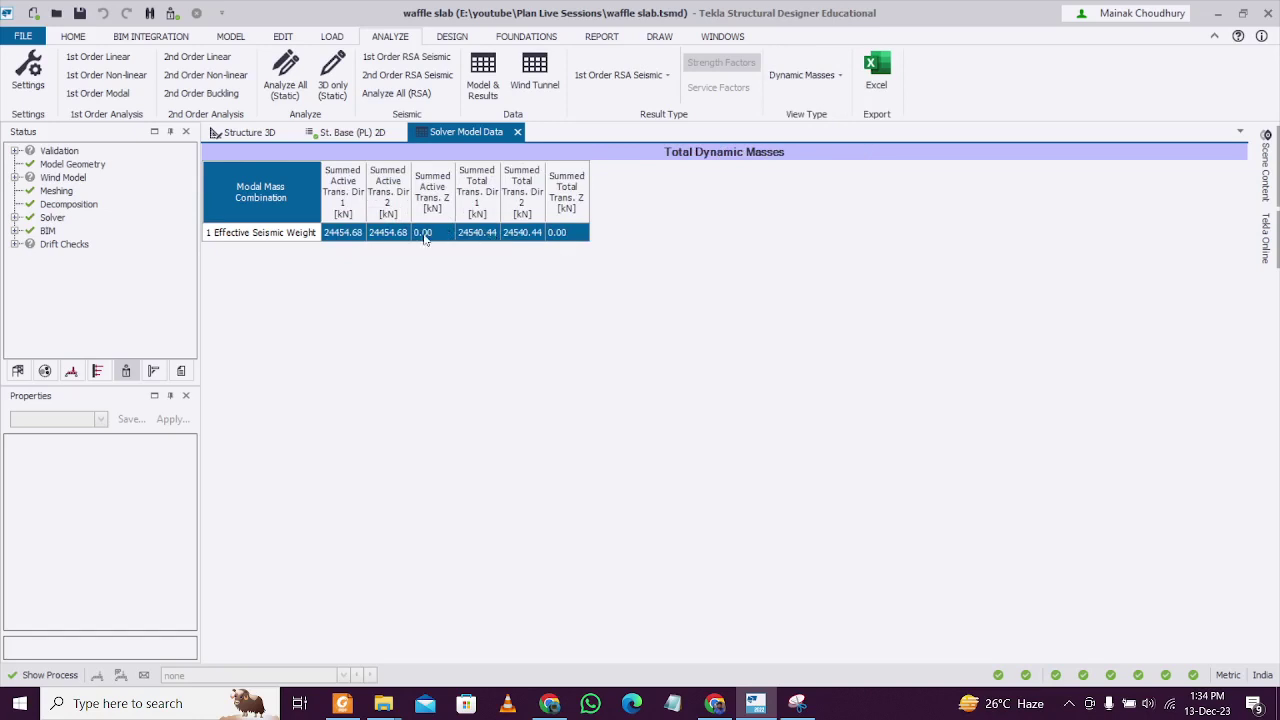
left_click(821, 76)
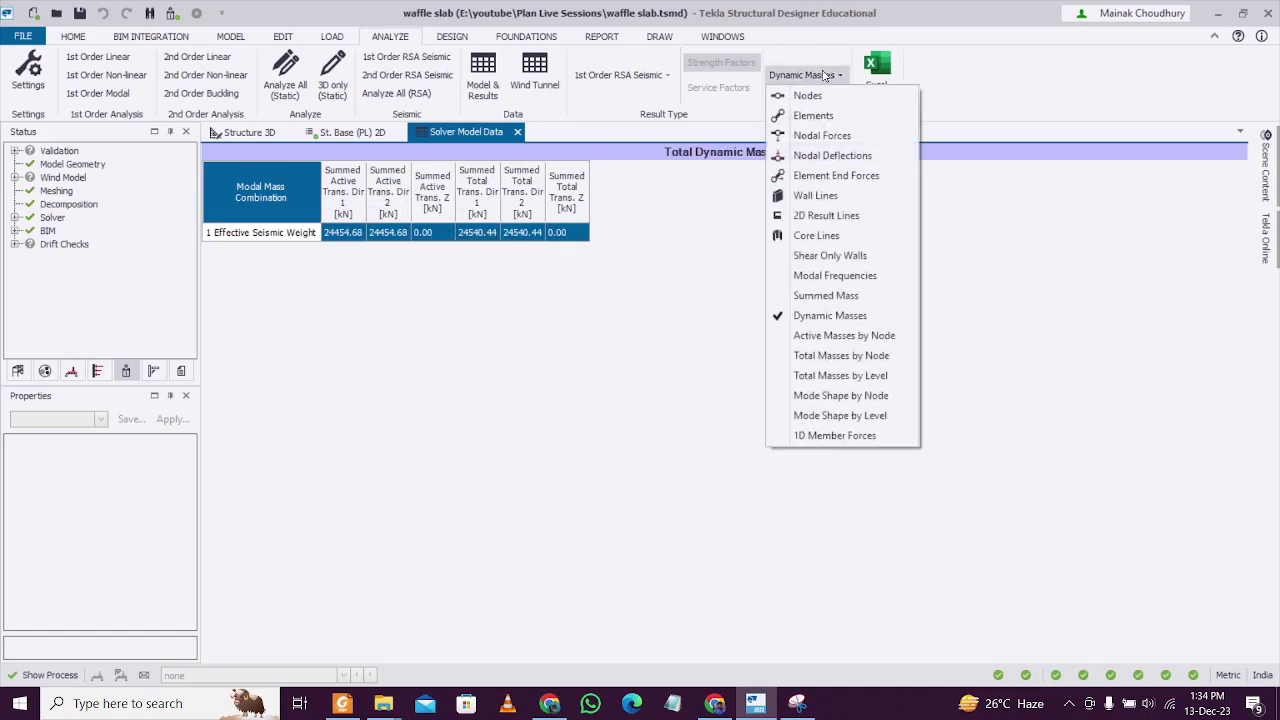
left_click(845, 345)
left_click(814, 76)
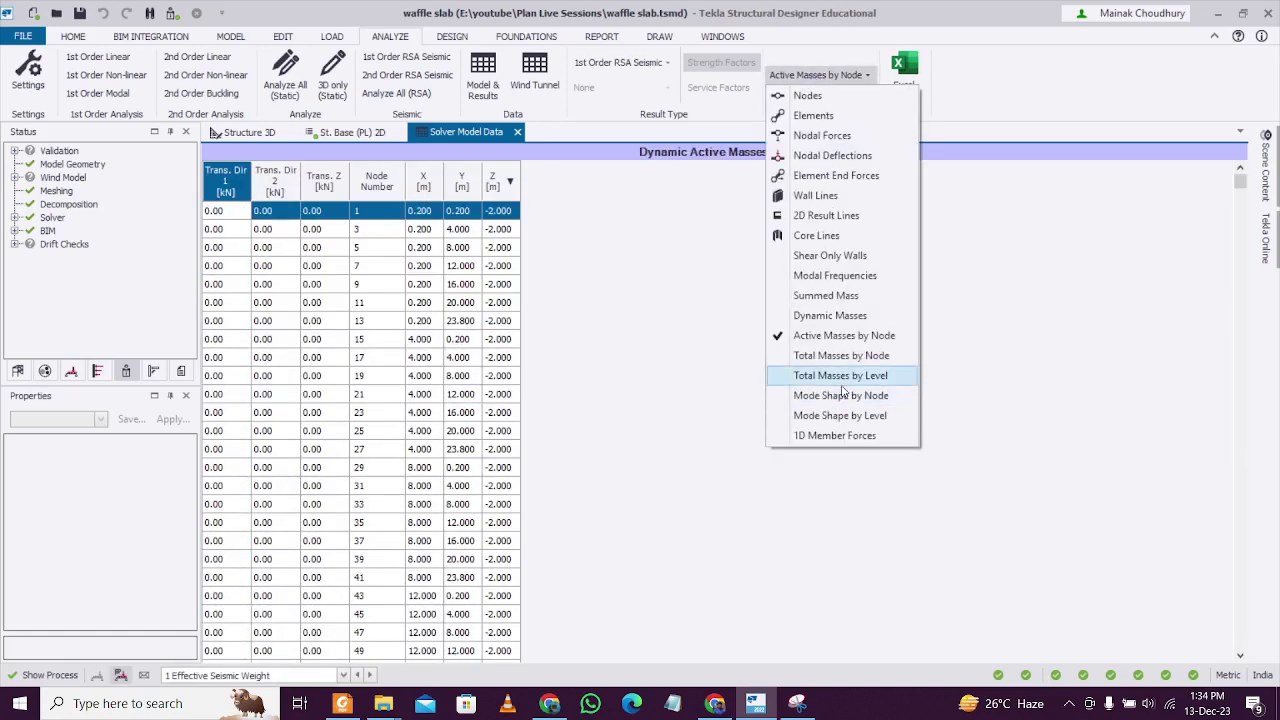
left_click(843, 378)
left_click(816, 75)
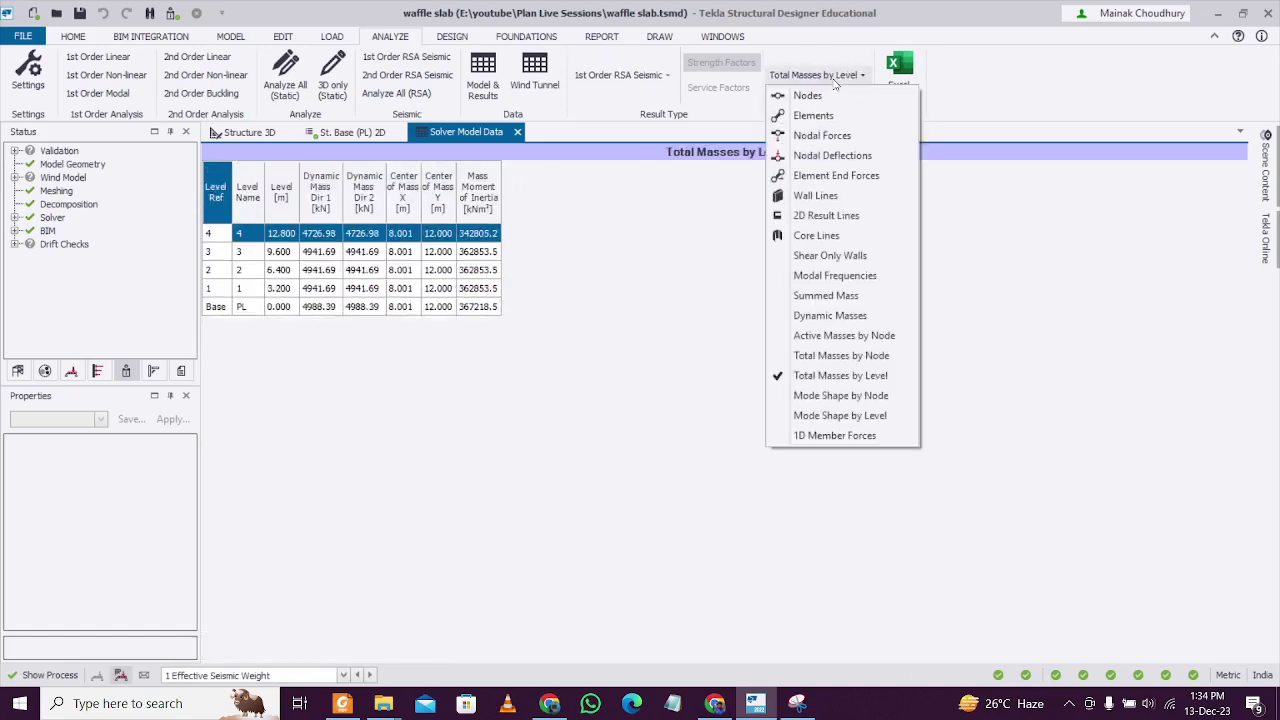
left_click(868, 435)
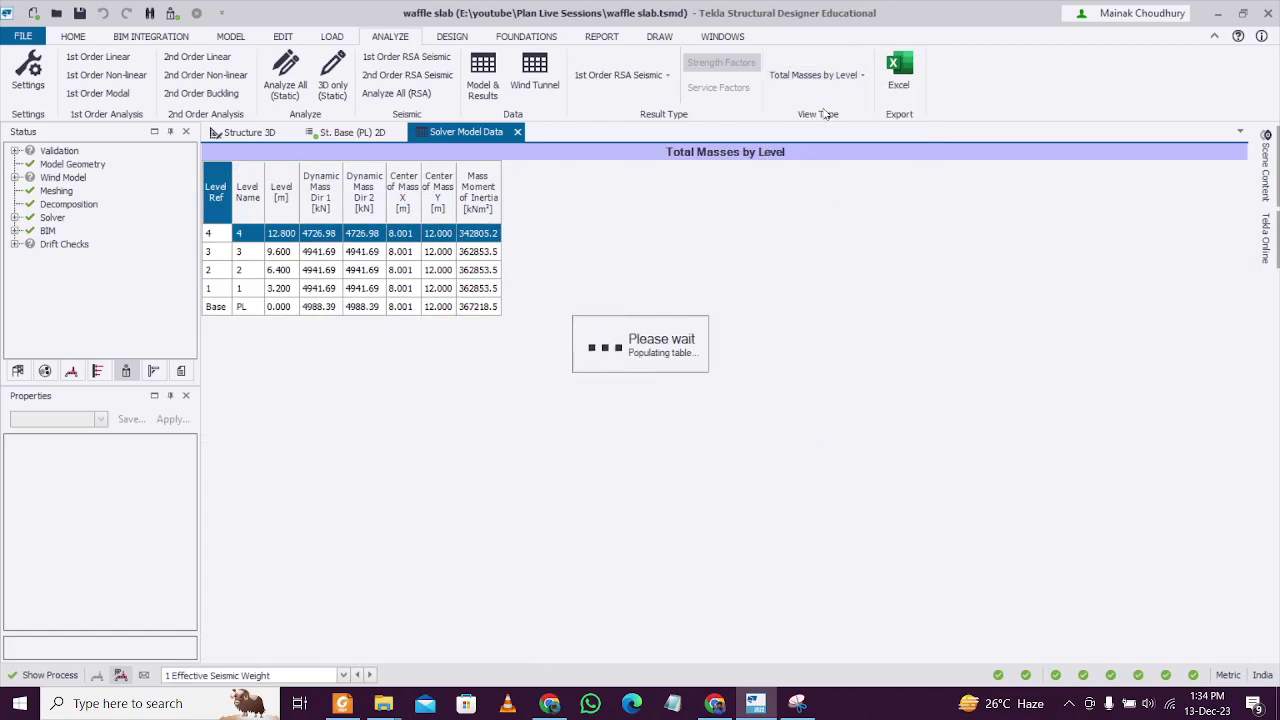
left_click(810, 82)
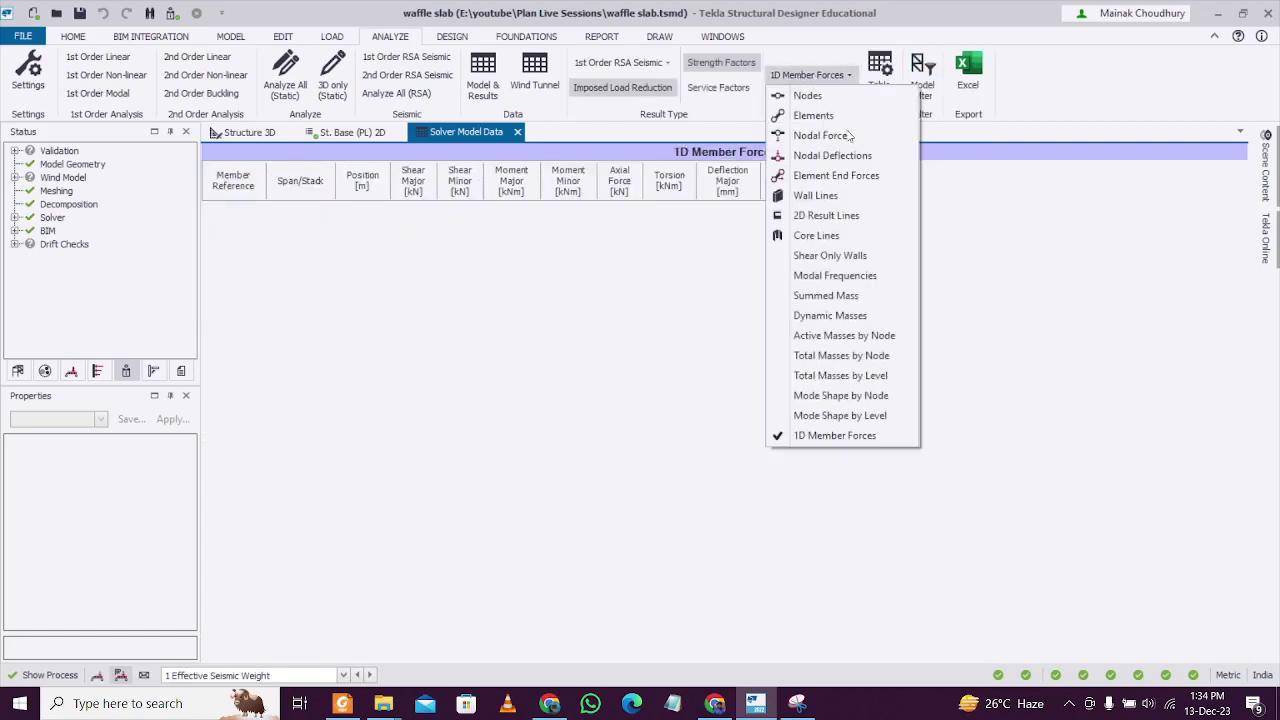
left_click(858, 420)
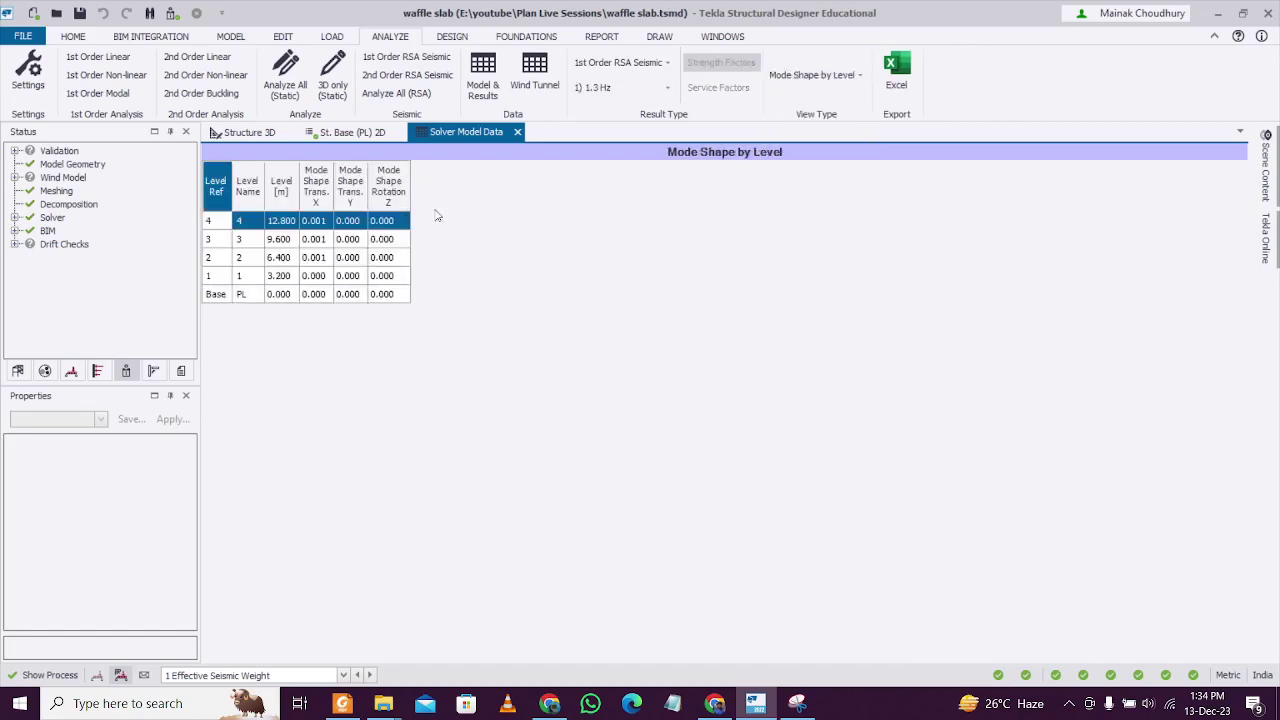
left_click(850, 76)
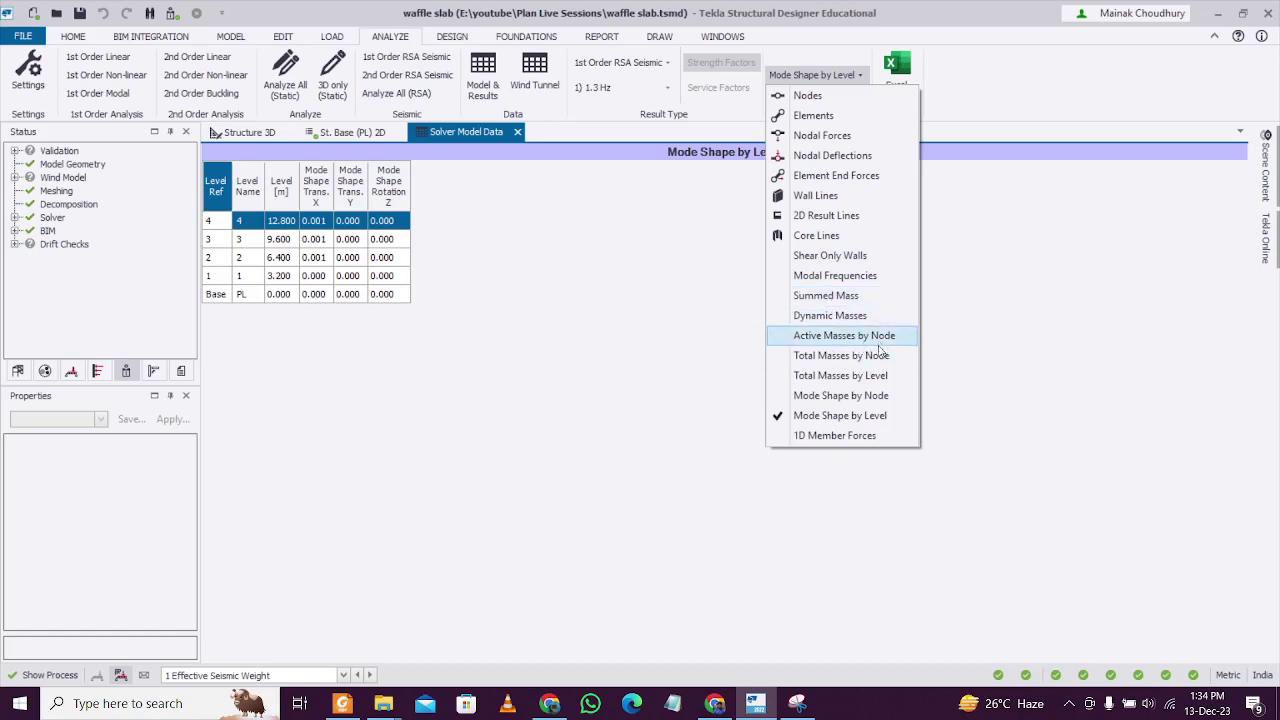
left_click(877, 301)
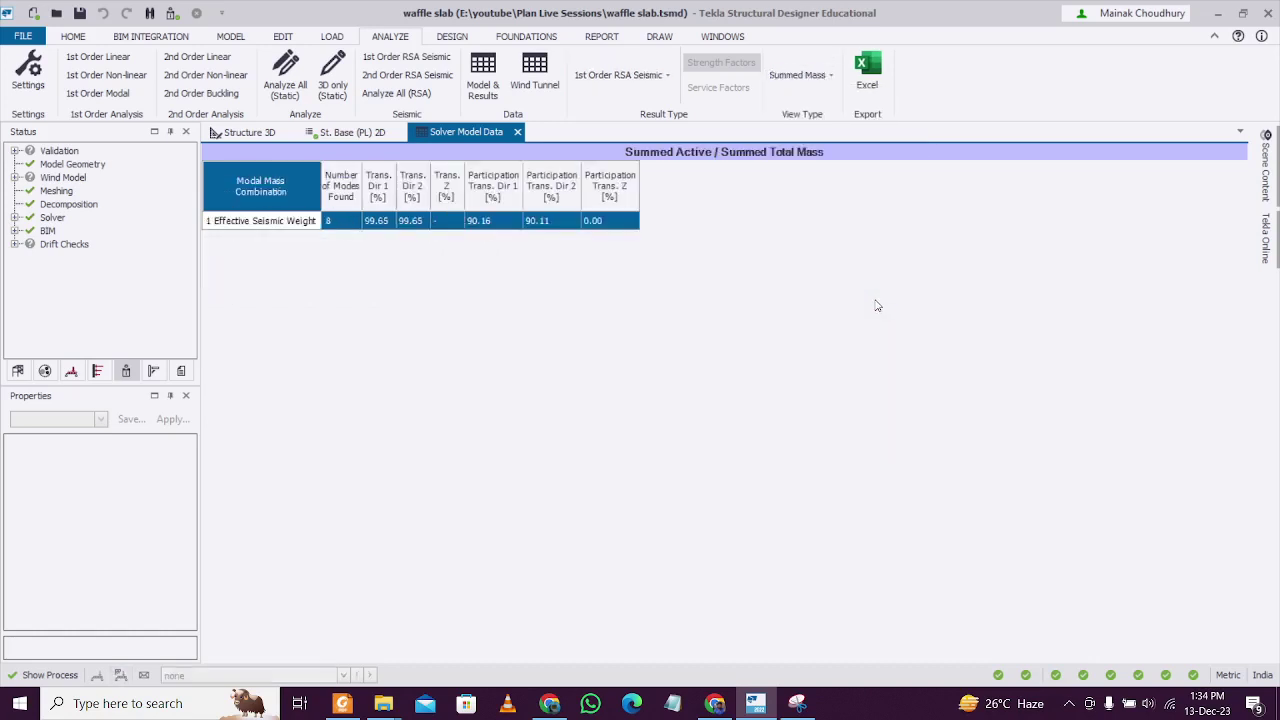